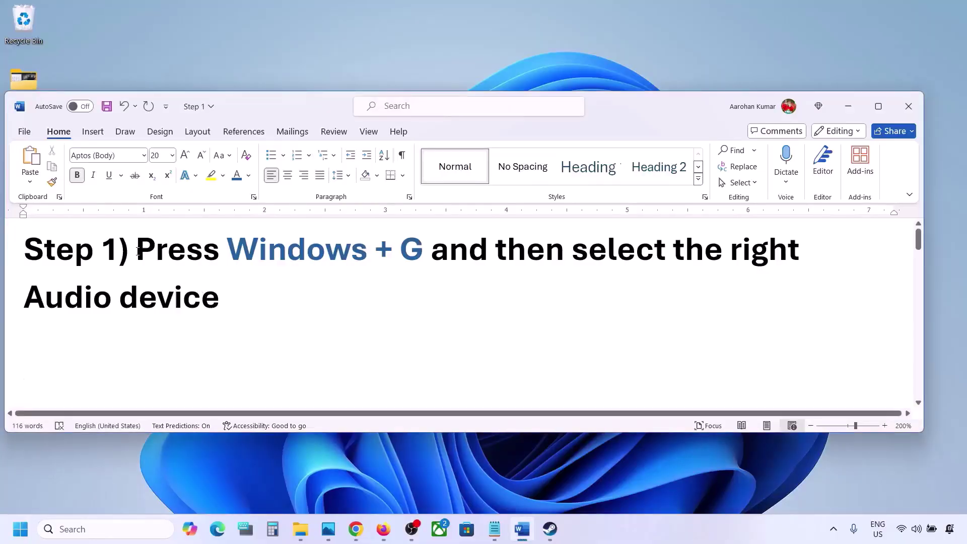
Step: Review the Step 1 audio-device instruction in Word and bring up the Xbox Game Bar overlay
left_click_drag(172, 250, 224, 302)
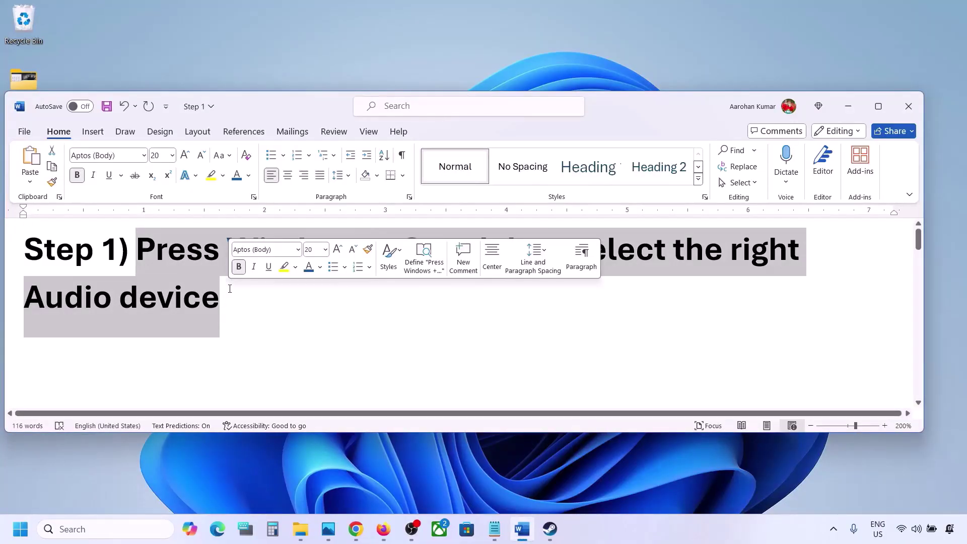
left_click(274, 311)
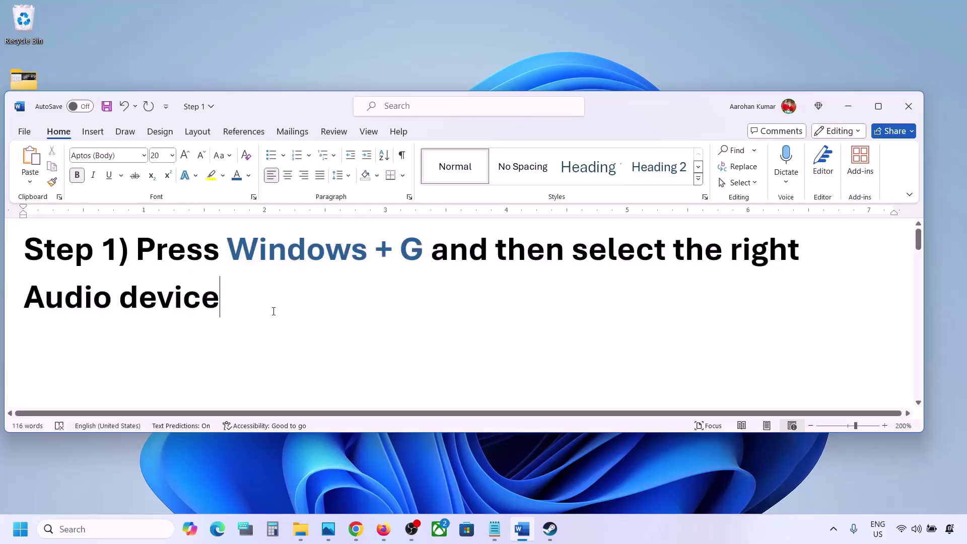
key("super+g")
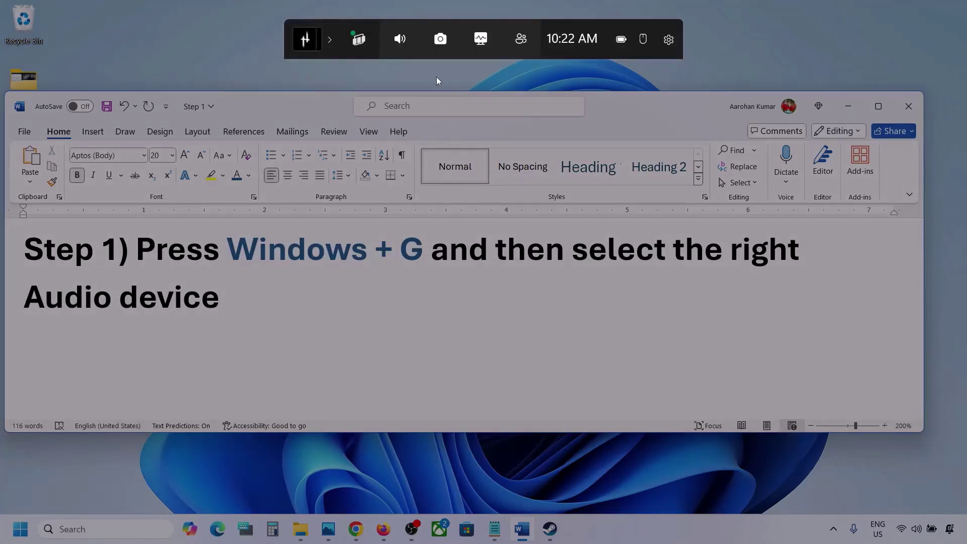
Step: Open the Game Bar Audio widget and keep Speakers (Realtek(R) Audio) as Windows default output
left_click(401, 43)
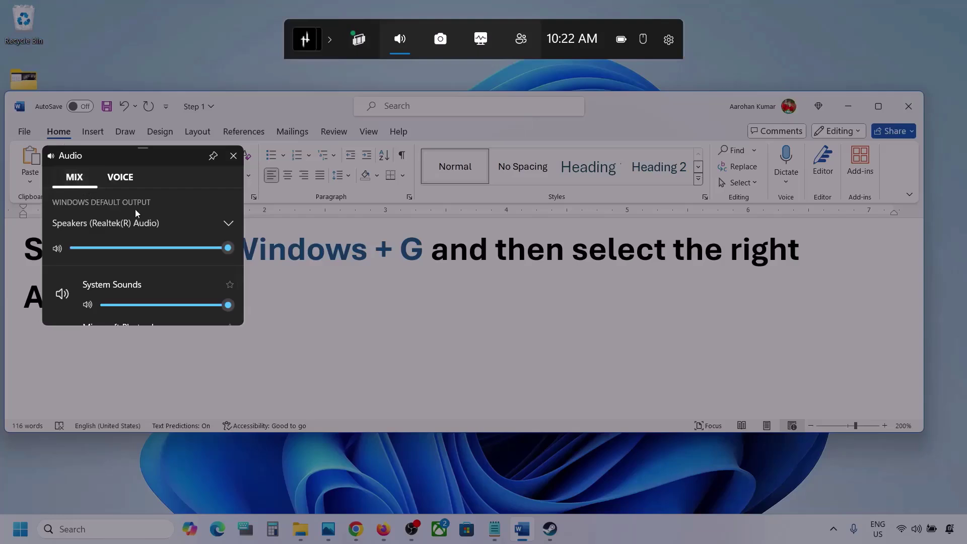
left_click(229, 223)
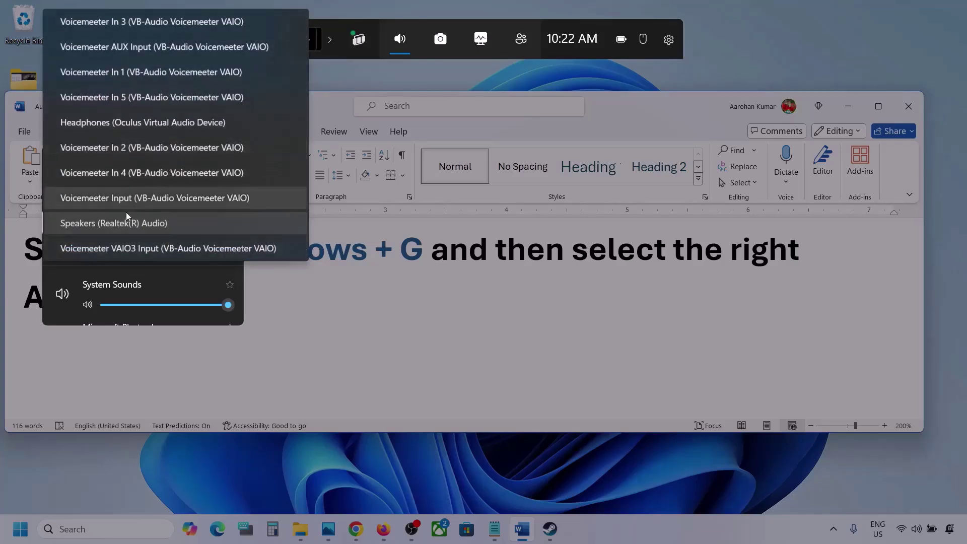
left_click(150, 225)
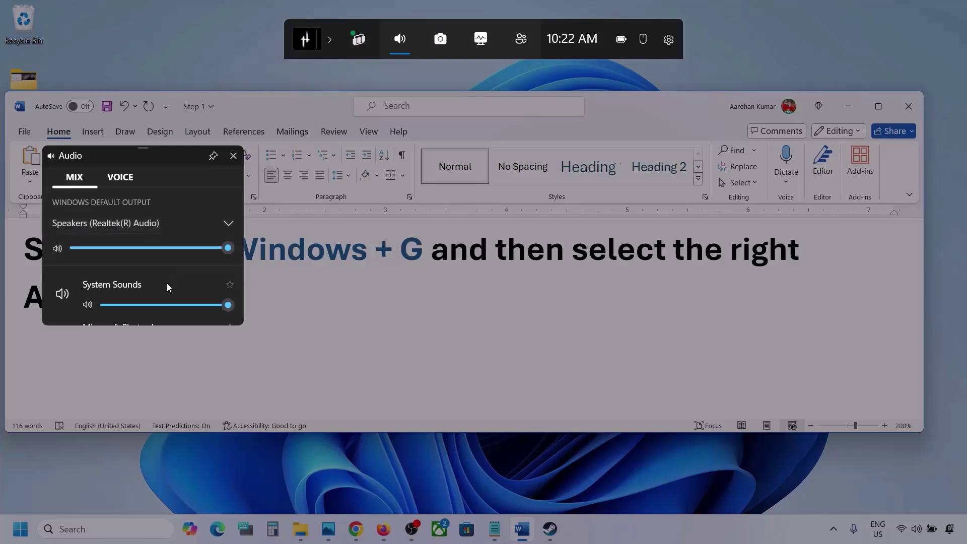
Step: Enlarge the Audio panel so the full app mix list is visible
scroll(167, 283, "down", 1)
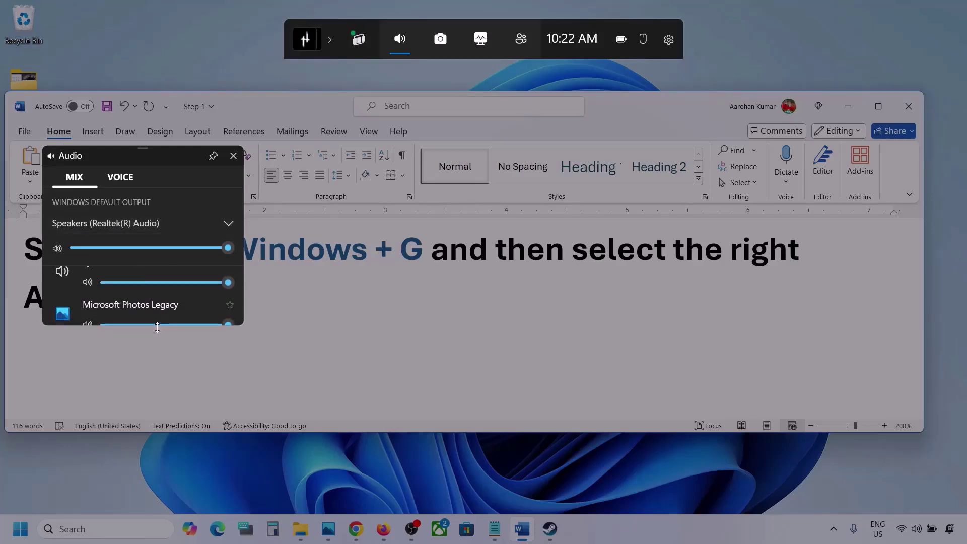
left_click_drag(157, 328, 162, 445)
scroll(146, 349, "up", 1)
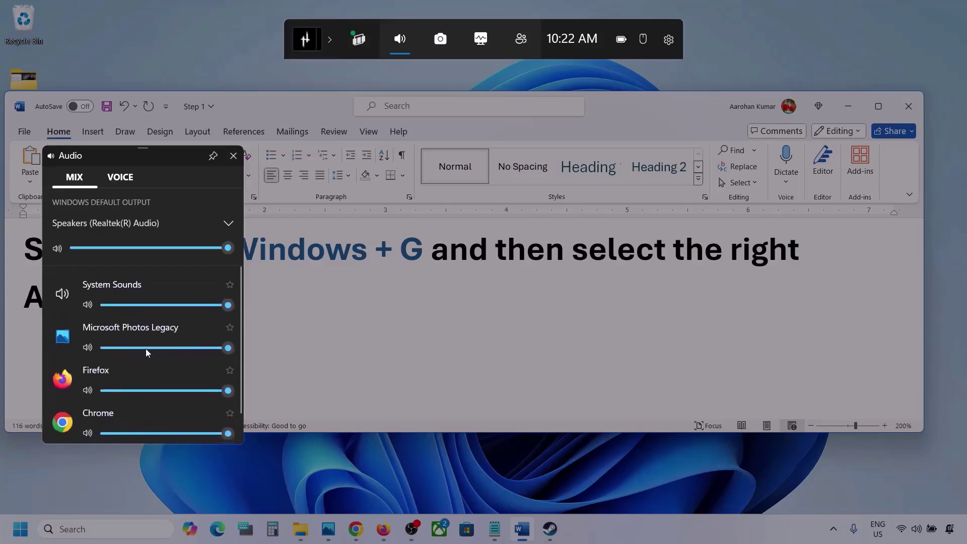
scroll(146, 349, "down", 1)
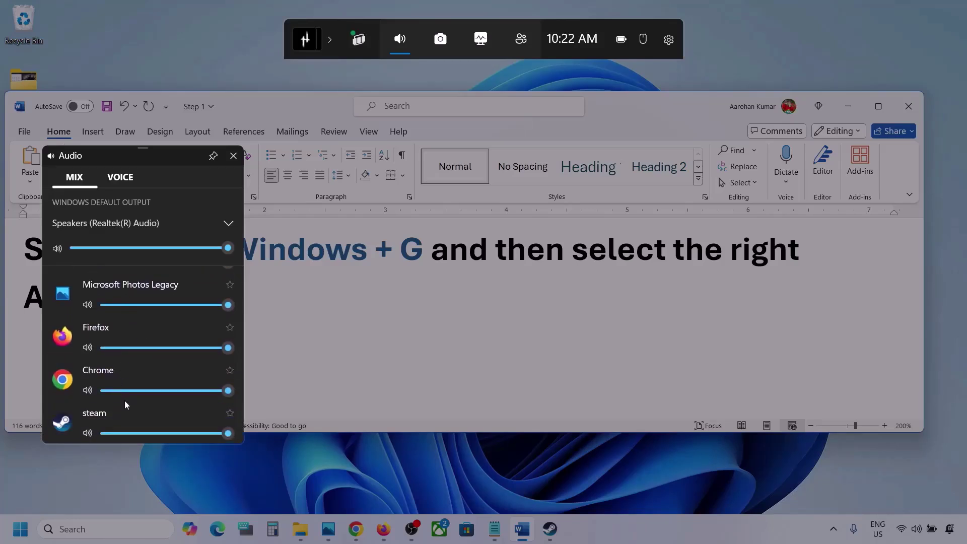
scroll(119, 358, "up", 1)
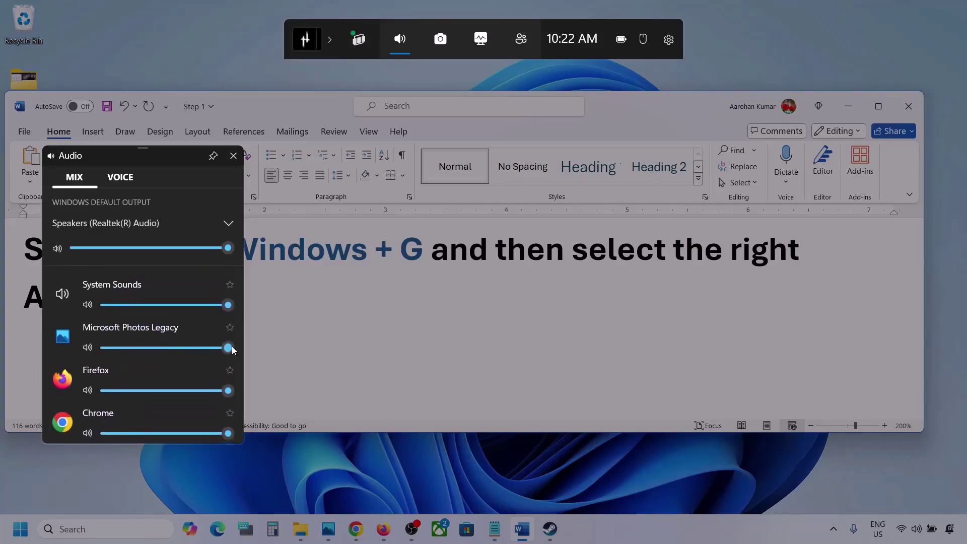
Step: Test the Microsoft Photos Legacy and Firefox volume sliders, leaving both at 100
mouse_move(228, 347)
mouse_move(228, 347)
left_mouse_down()
mouse_move(157, 353)
mouse_move(234, 347)
left_mouse_up()
scroll(178, 364, "down", 1)
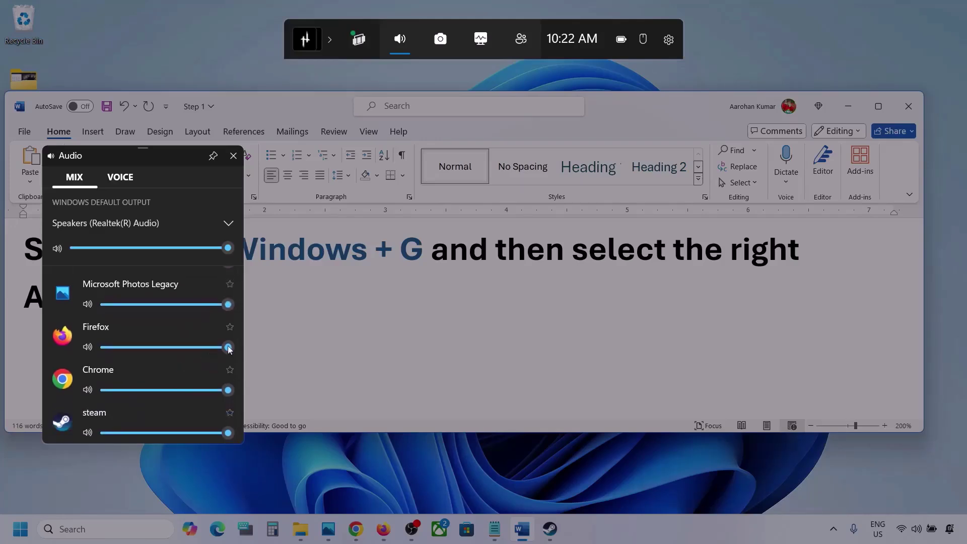
mouse_move(229, 347)
left_mouse_down()
mouse_move(198, 351)
mouse_move(246, 354)
left_mouse_up()
scroll(142, 372, "down", 1)
scroll(126, 396, "up", 1)
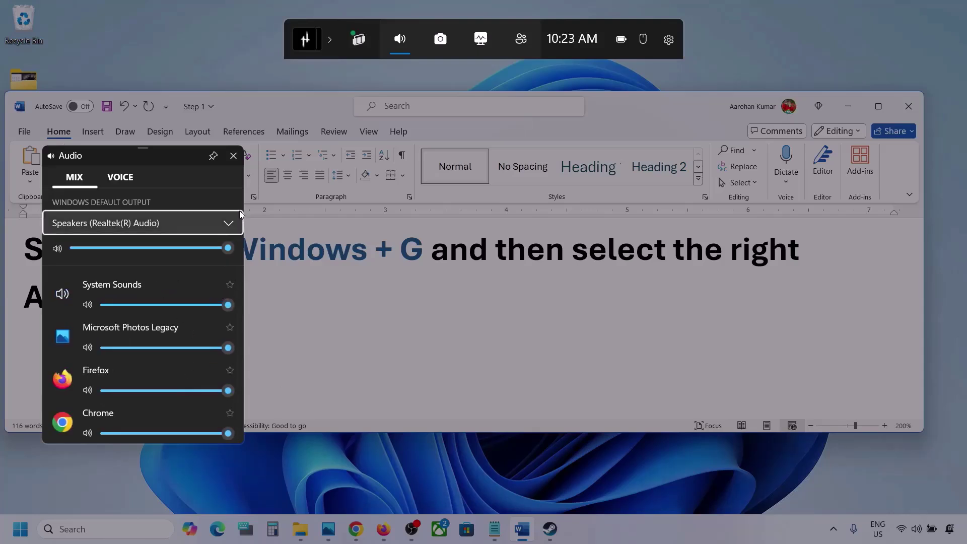
Step: On the Voice tab, keep Microphone Array as default input and set Speakers (Realtek(R) Audio) for communications
left_click(119, 177)
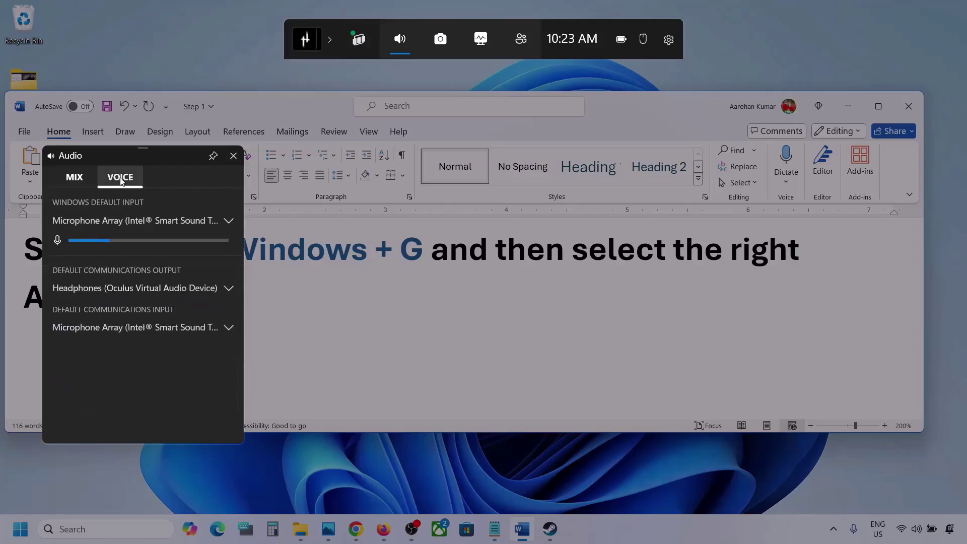
left_click(228, 221)
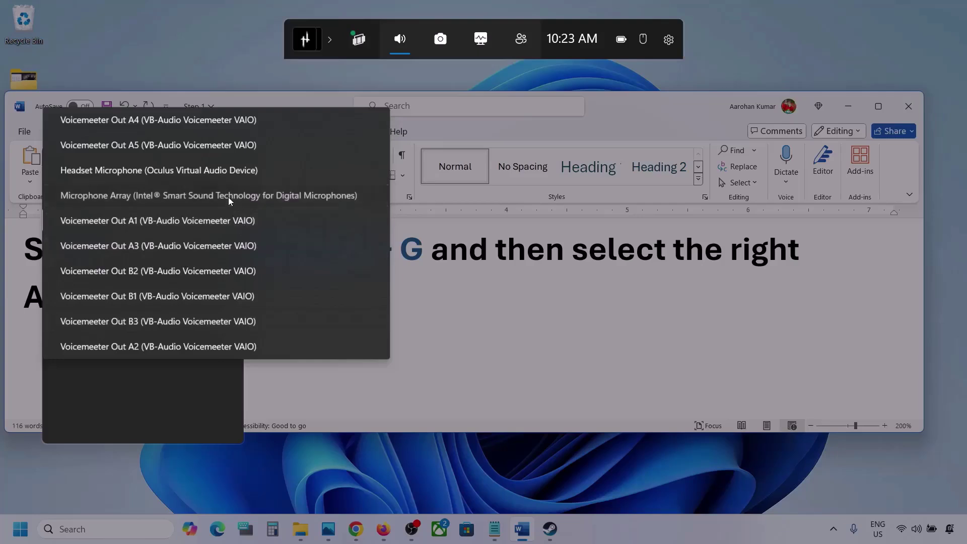
left_click(228, 198)
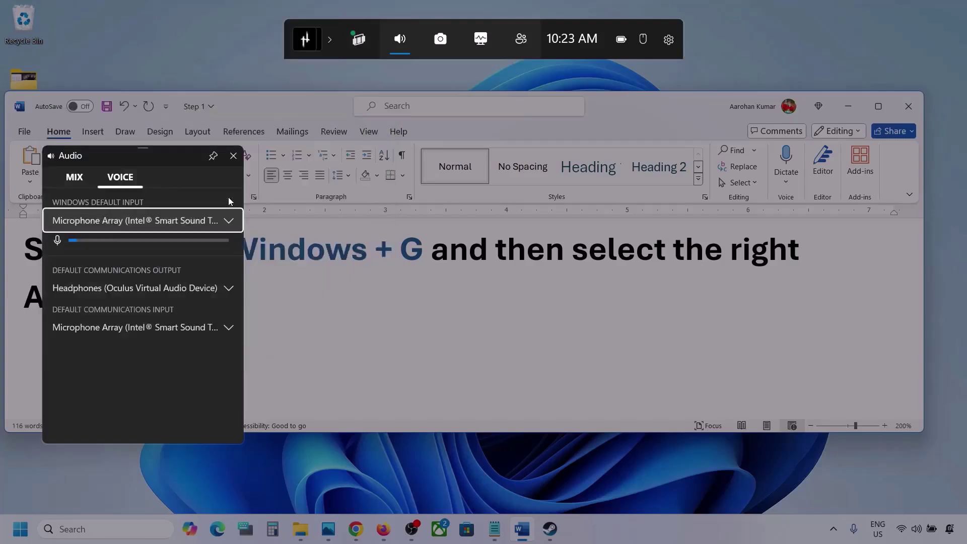
left_click(229, 290)
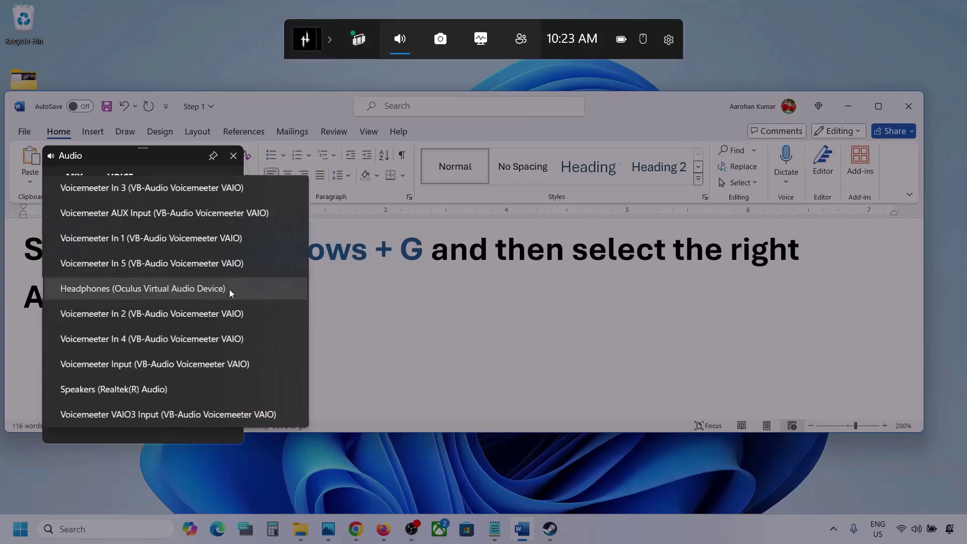
left_click(153, 389)
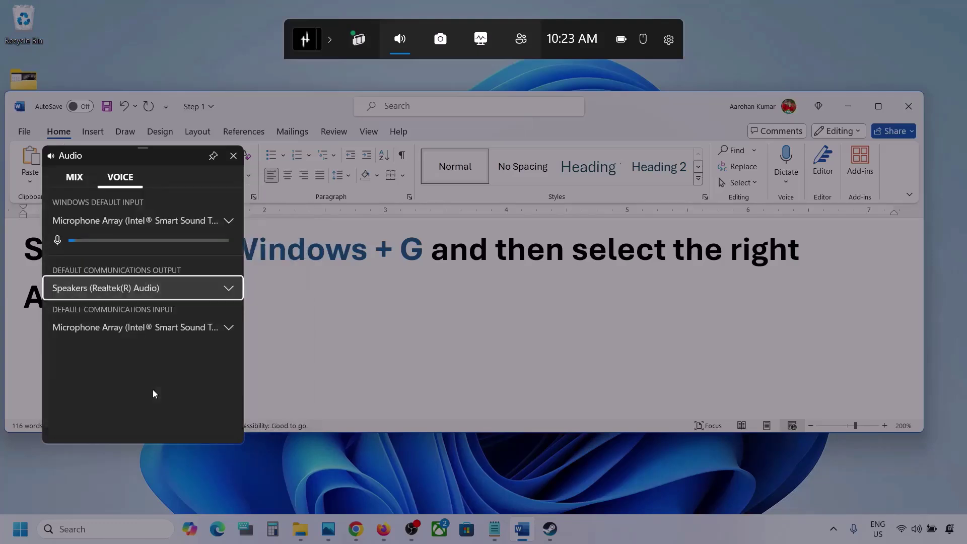
Step: Keep Microphone Array as the communications input and close the Audio panel
left_click(228, 328)
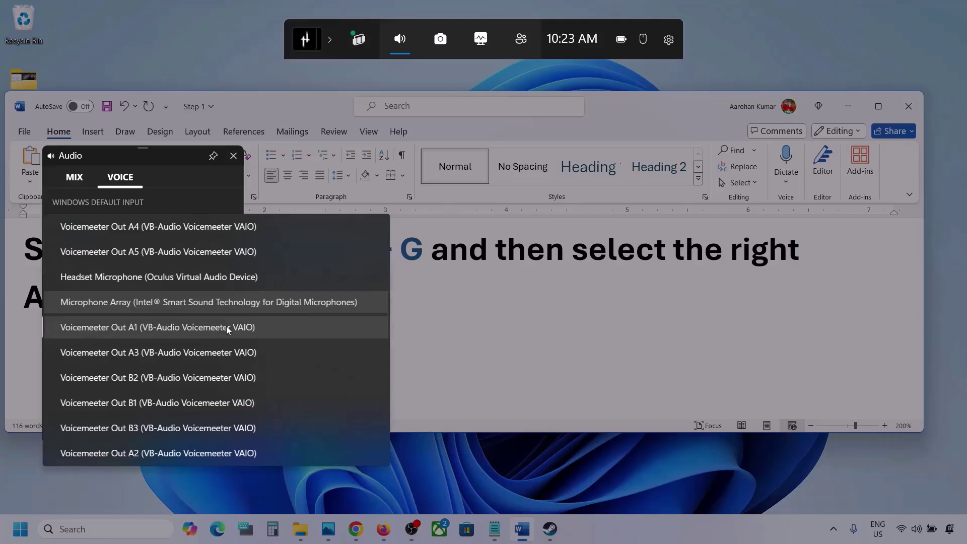
left_click(262, 299)
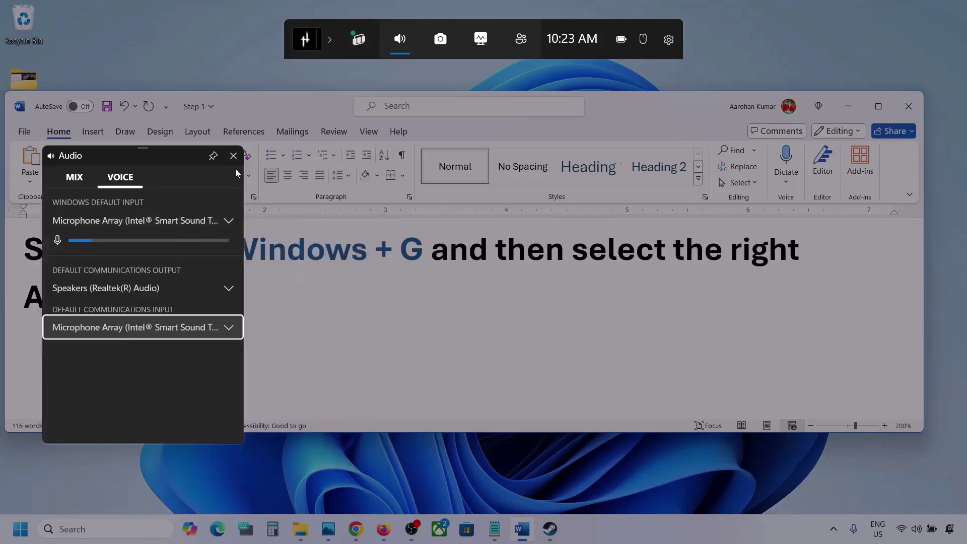
left_click(233, 157)
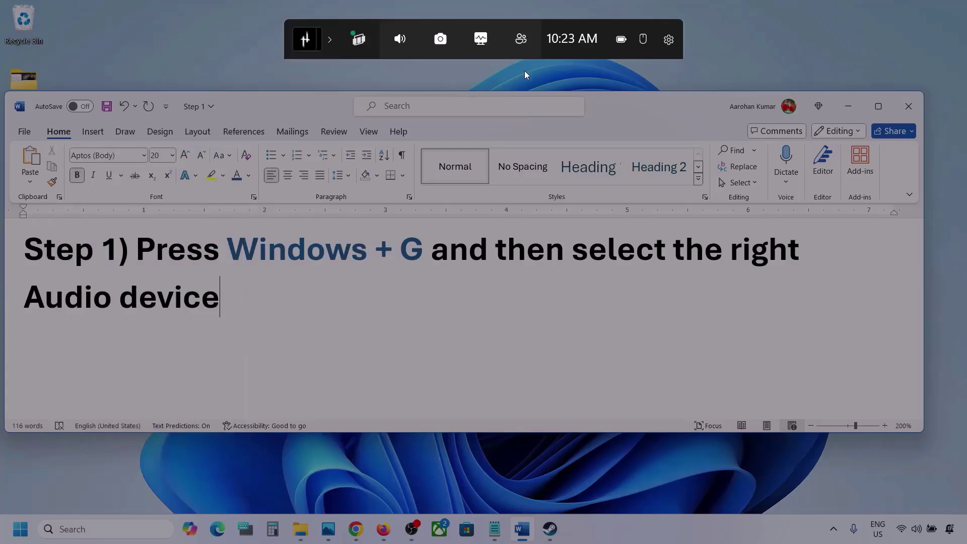
Step: Dismiss Game Bar, highlight Step 2's 'Make sure volume is not mute' phrase, and minimize Word
key("super+g")
key("super")
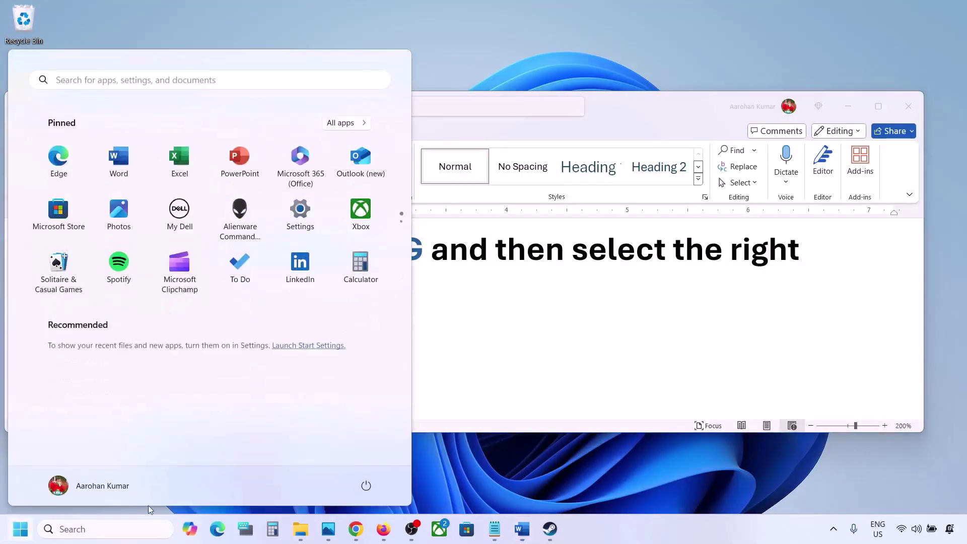
left_click(456, 398)
scroll(455, 395, "down", 5)
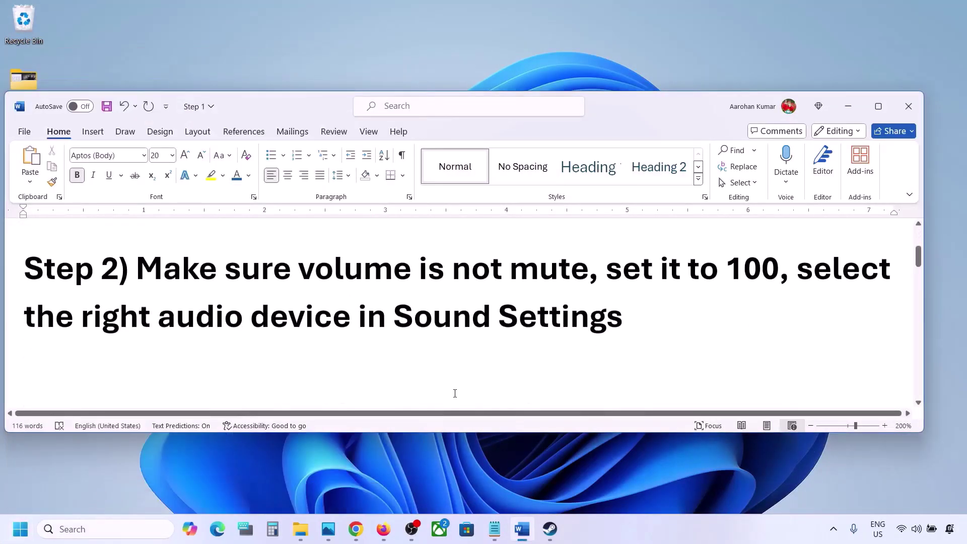
left_click_drag(151, 280, 587, 277)
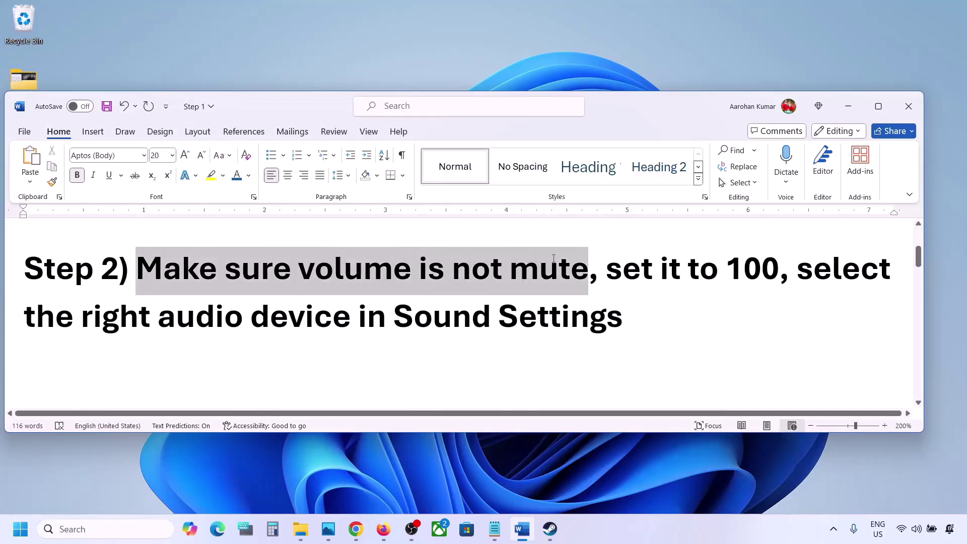
left_click(856, 107)
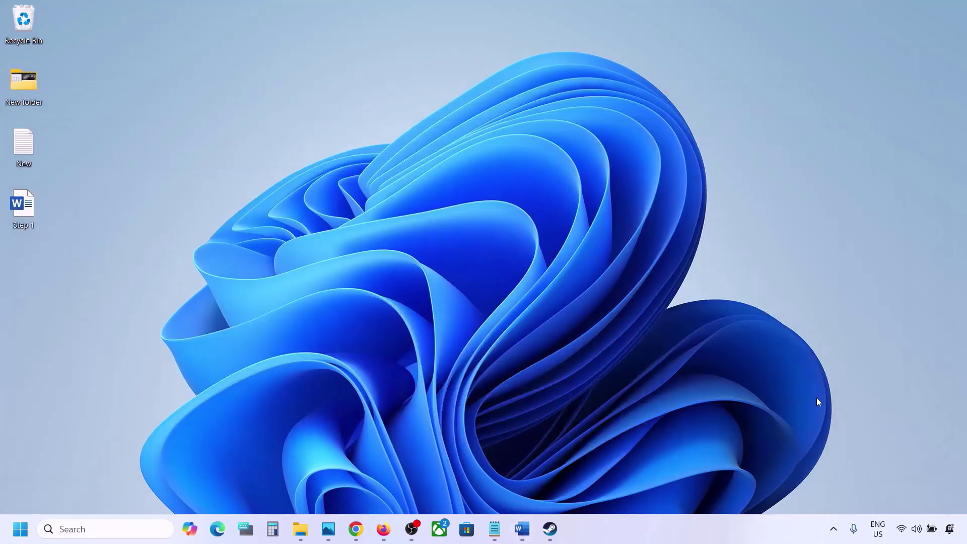
right_click(918, 530)
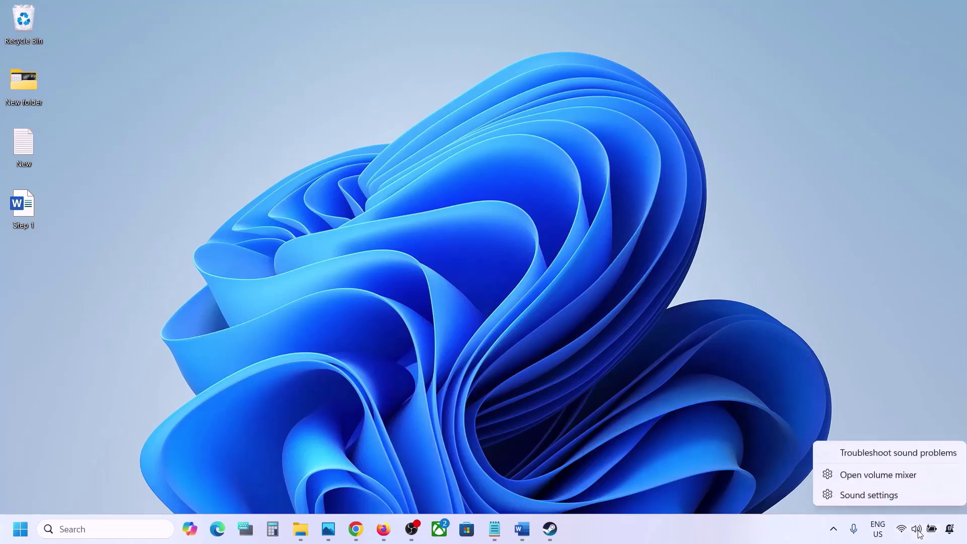
left_click(879, 475)
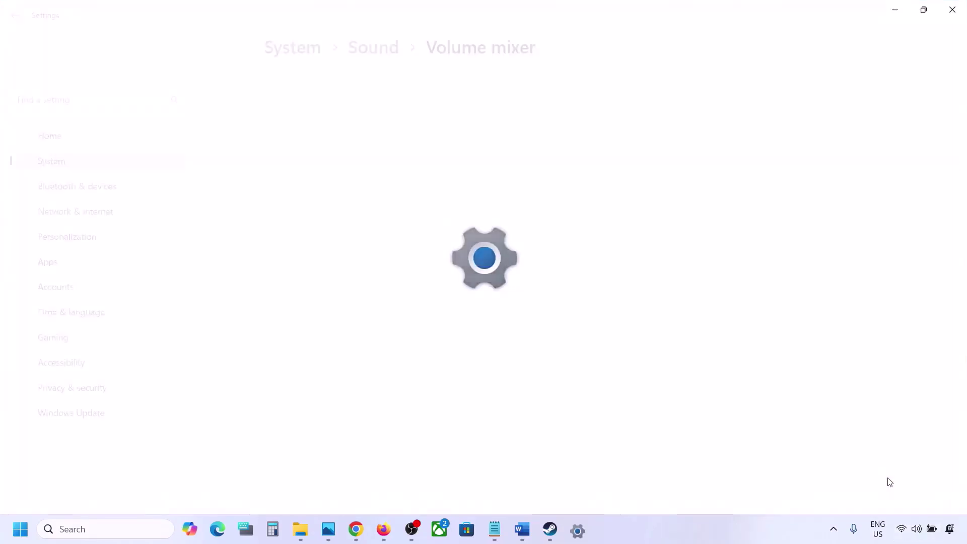
scroll(601, 359, "down", 2)
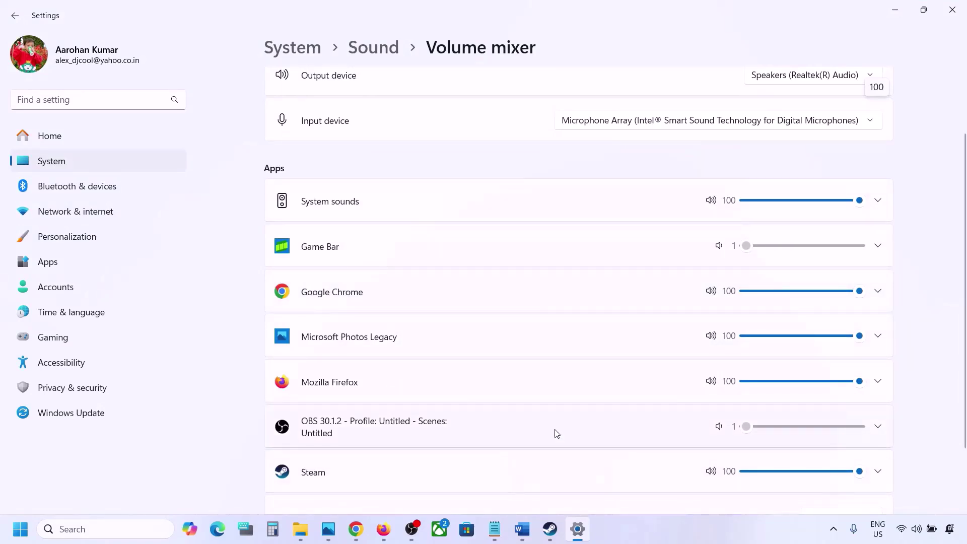
scroll(557, 434, "down", 1)
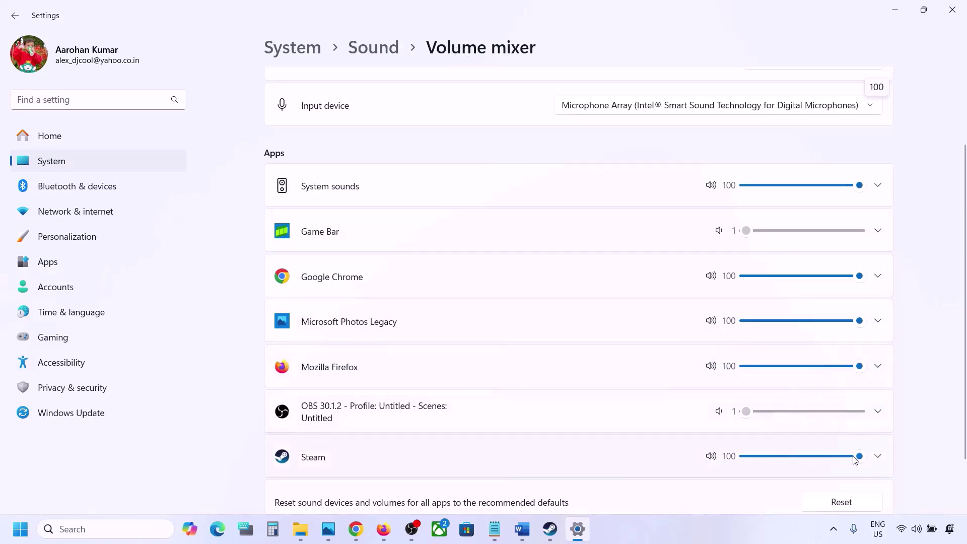
mouse_move(860, 457)
left_mouse_down()
mouse_move(746, 462)
mouse_move(861, 457)
left_mouse_up()
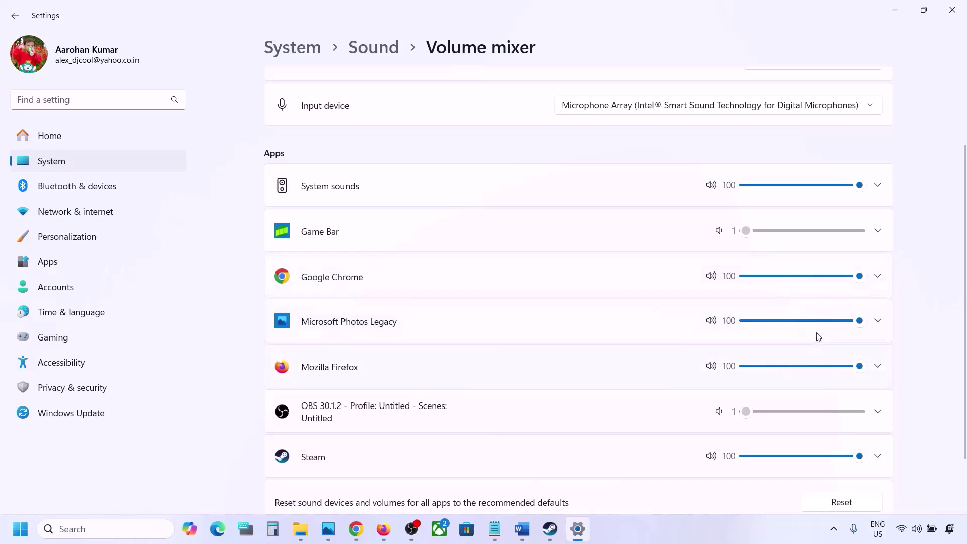
Step: Close Settings and return to the Word notes about choosing the audio device
left_click(952, 9)
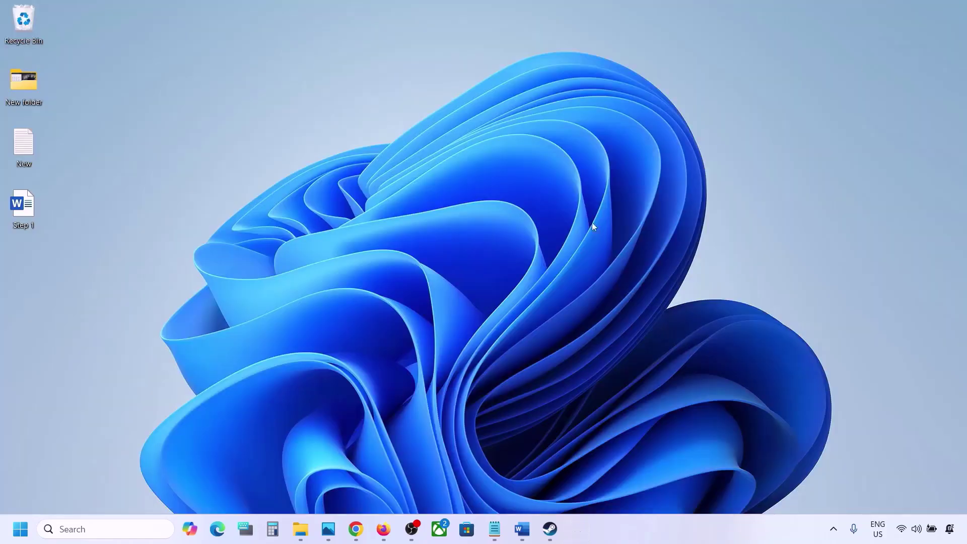
left_click(522, 530)
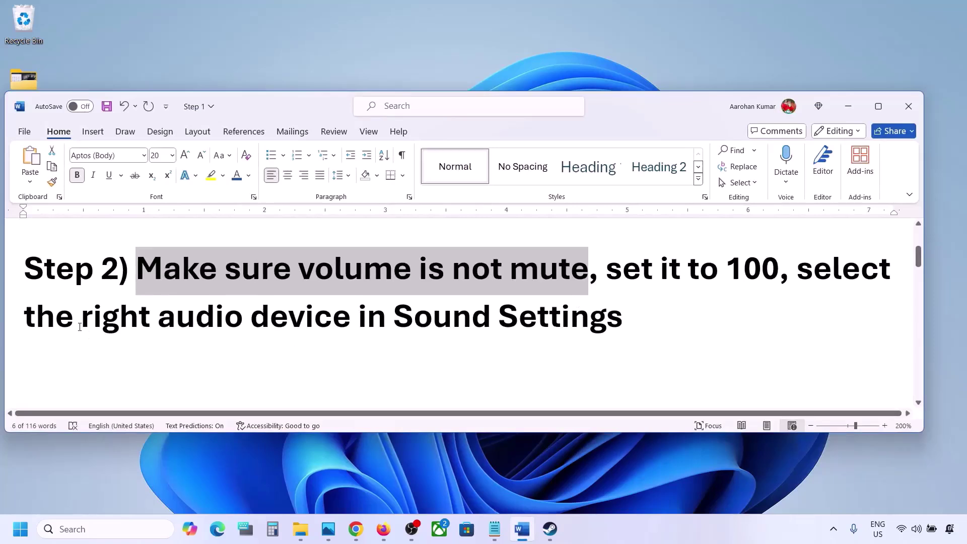
left_click_drag(80, 328, 624, 328)
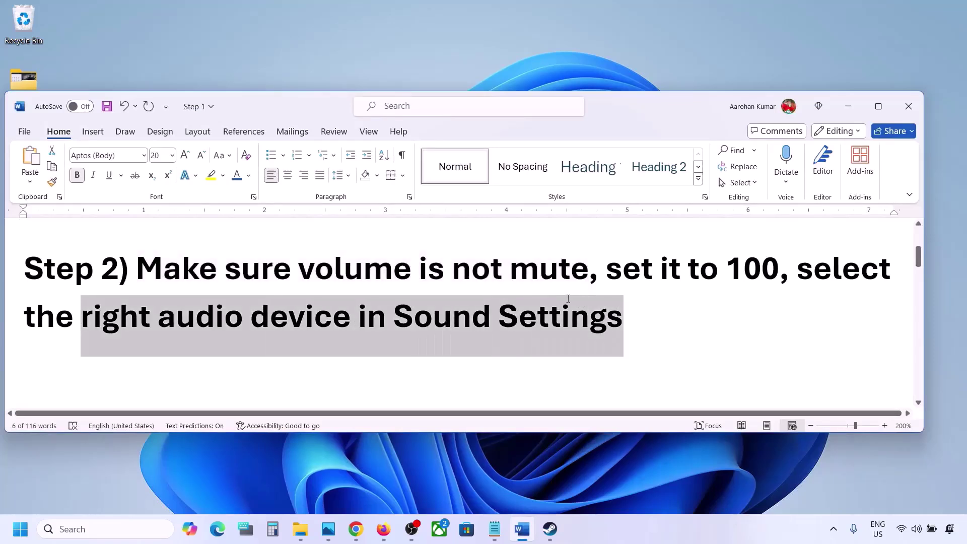
Step: Open Windows Sound settings from the taskbar volume icon's menu
left_click(916, 533)
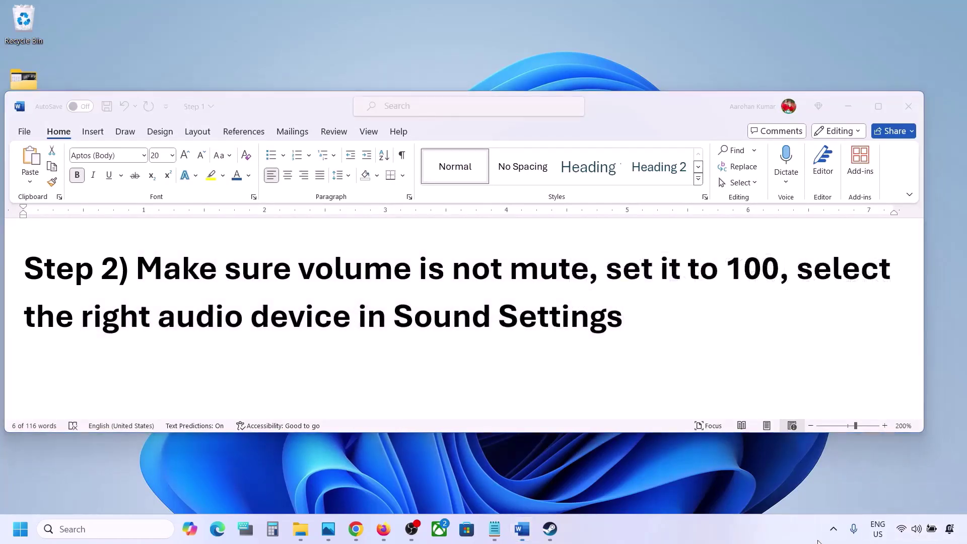
right_click(916, 532)
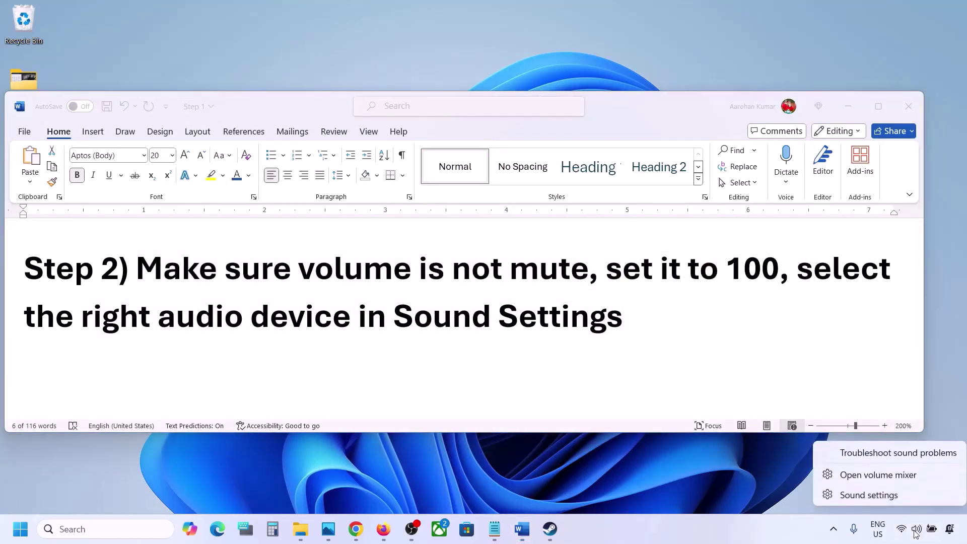
left_click(890, 498)
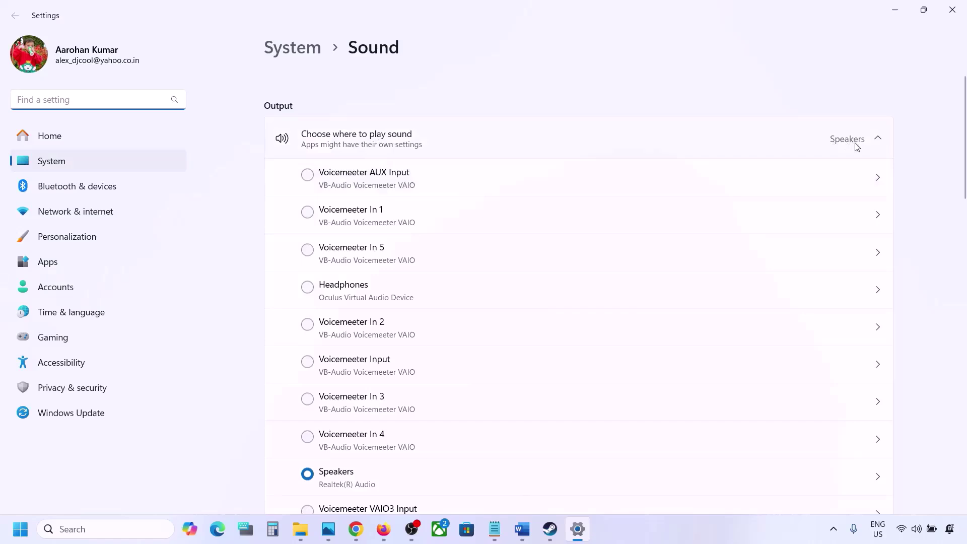
Step: Confirm Speakers and Microphone Array are selected at volume 100, then close Sound settings
scroll(434, 358, "down", 2)
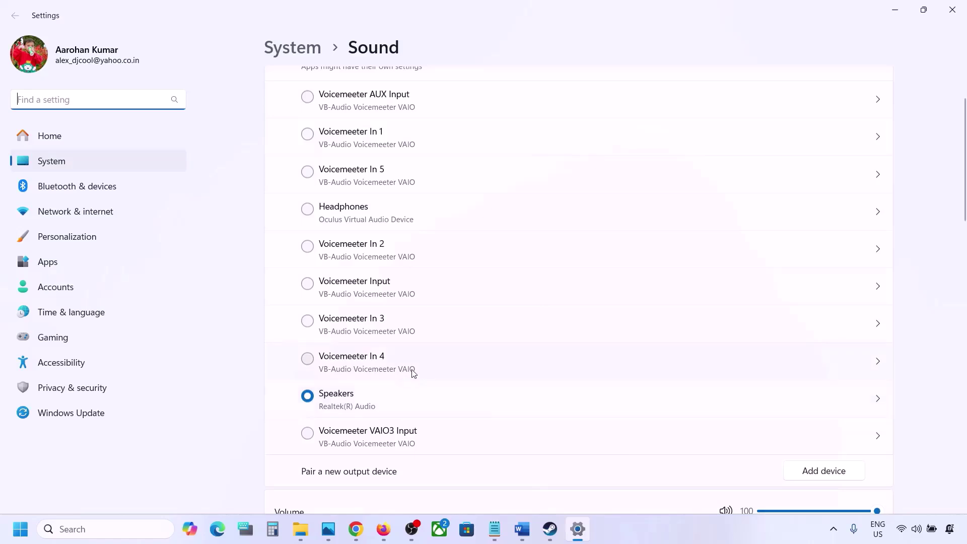
left_click(352, 401)
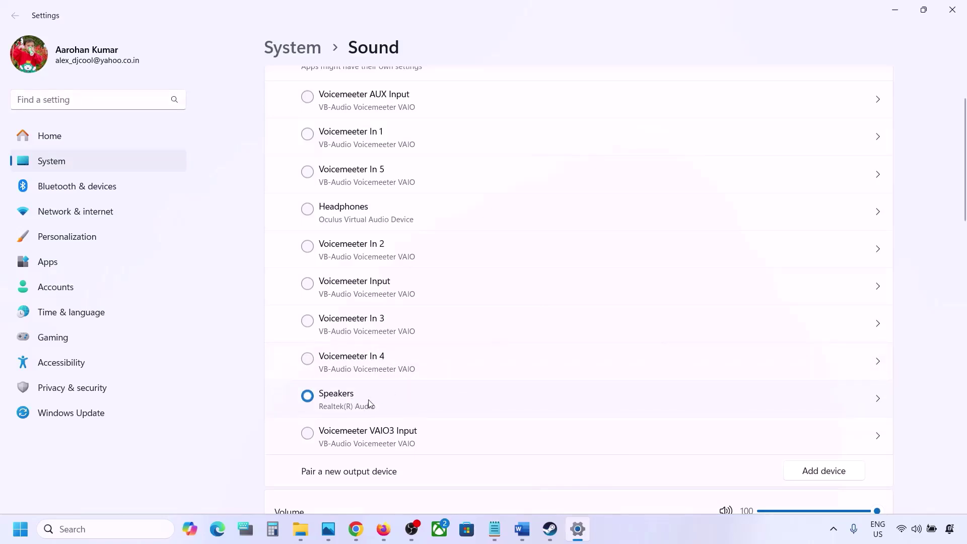
scroll(370, 403, "down", 5)
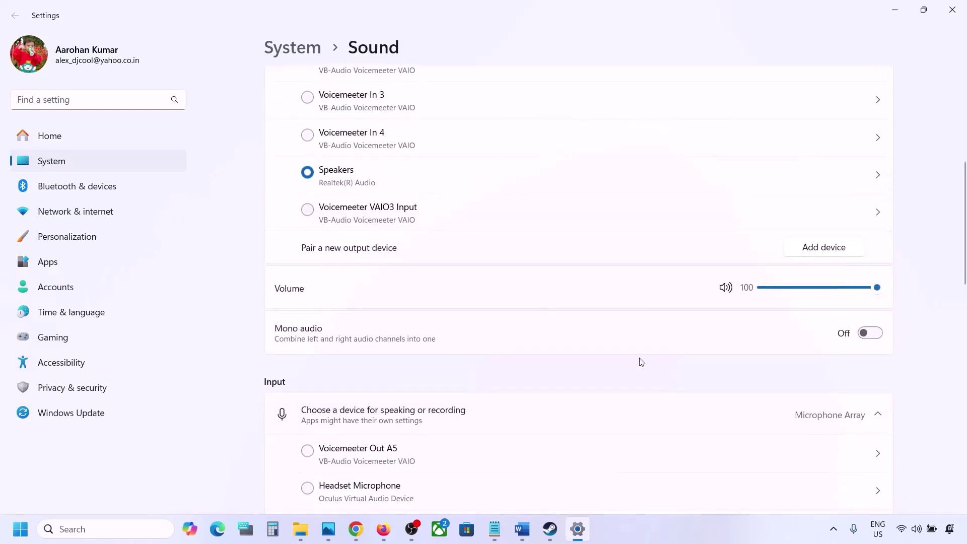
scroll(640, 362, "down", 4)
scroll(641, 362, "down", 2)
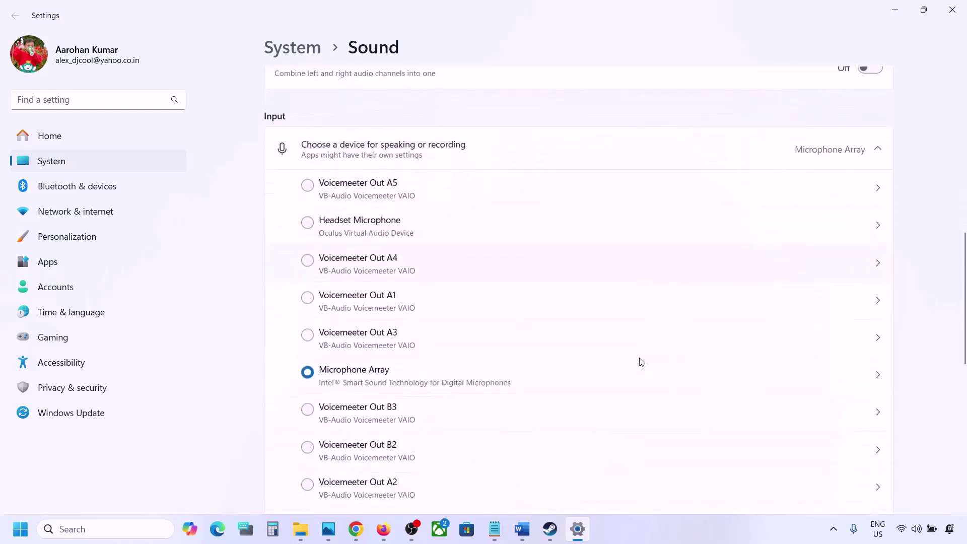
scroll(390, 421, "down", 1)
scroll(398, 415, "down", 1)
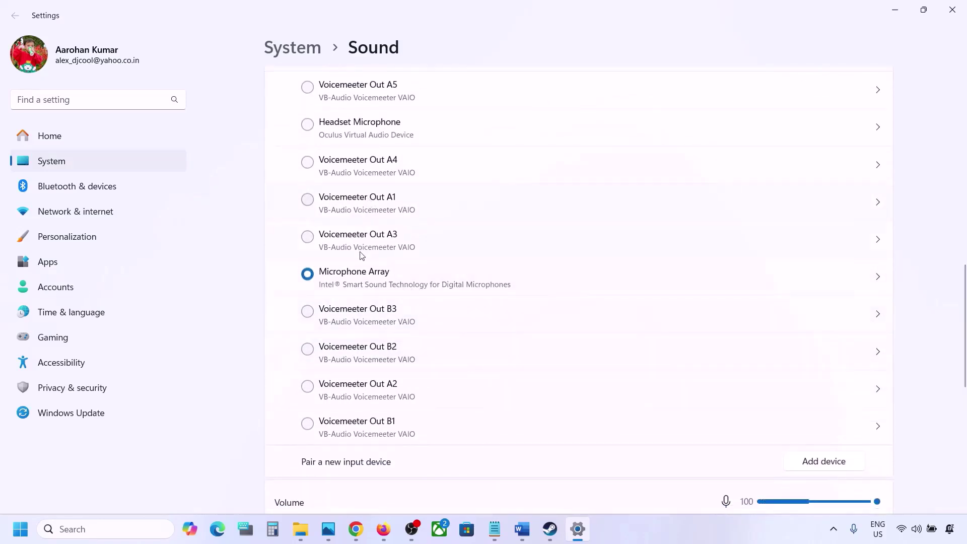
scroll(432, 291, "down", 3)
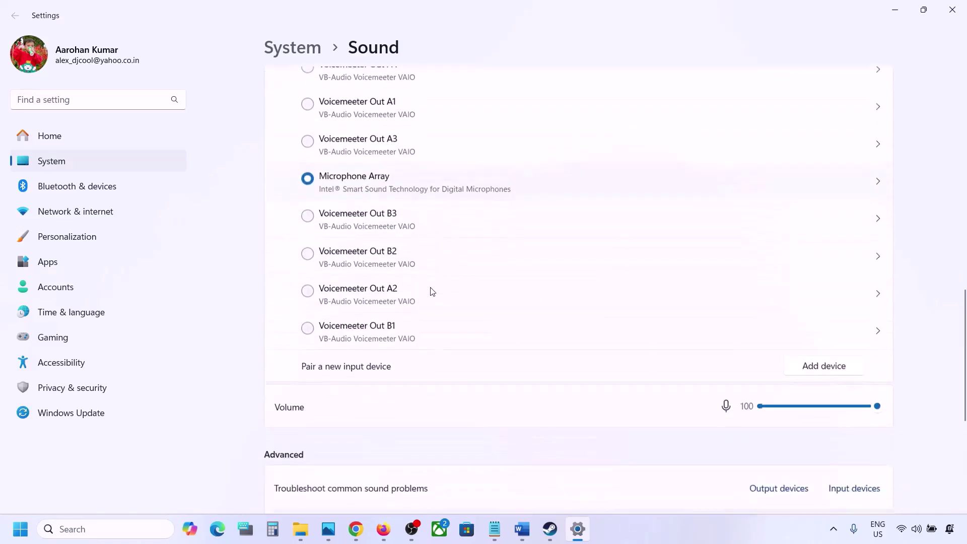
scroll(430, 242, "up", 3)
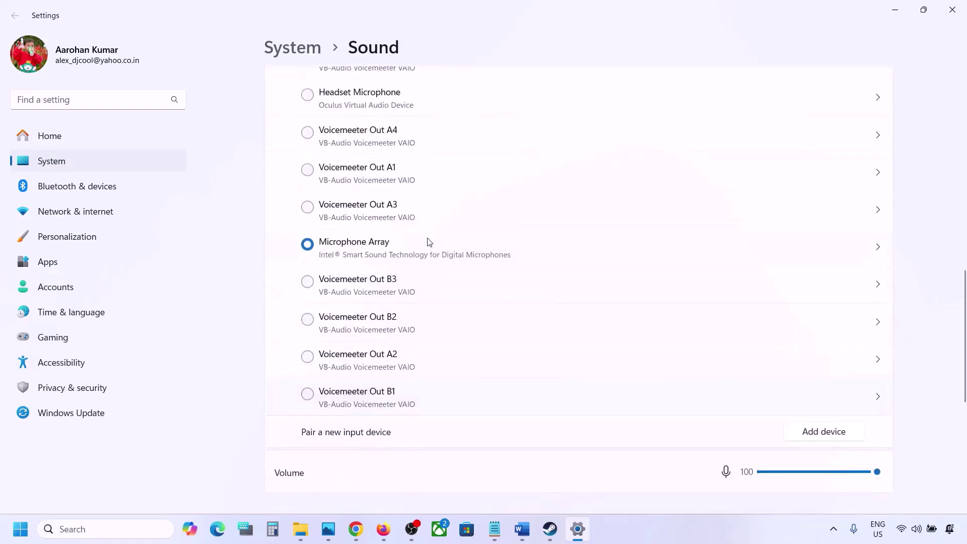
scroll(391, 347, "down", 3)
scroll(392, 348, "down", 1)
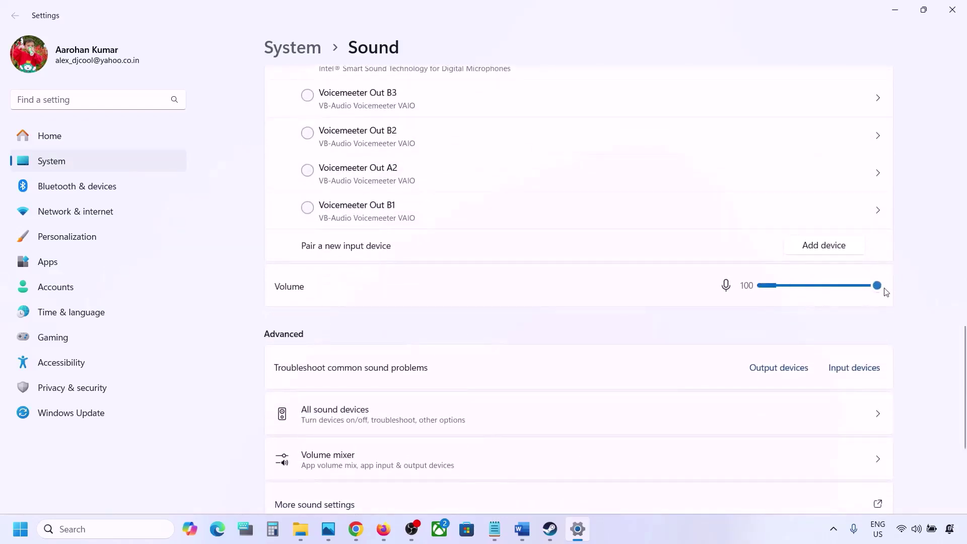
scroll(639, 346, "down", 2)
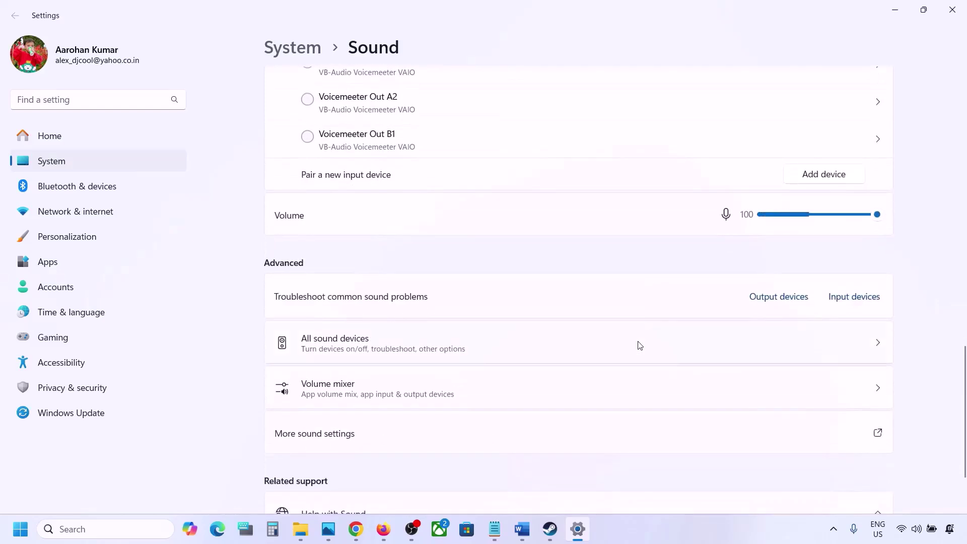
scroll(677, 299, "down", 3)
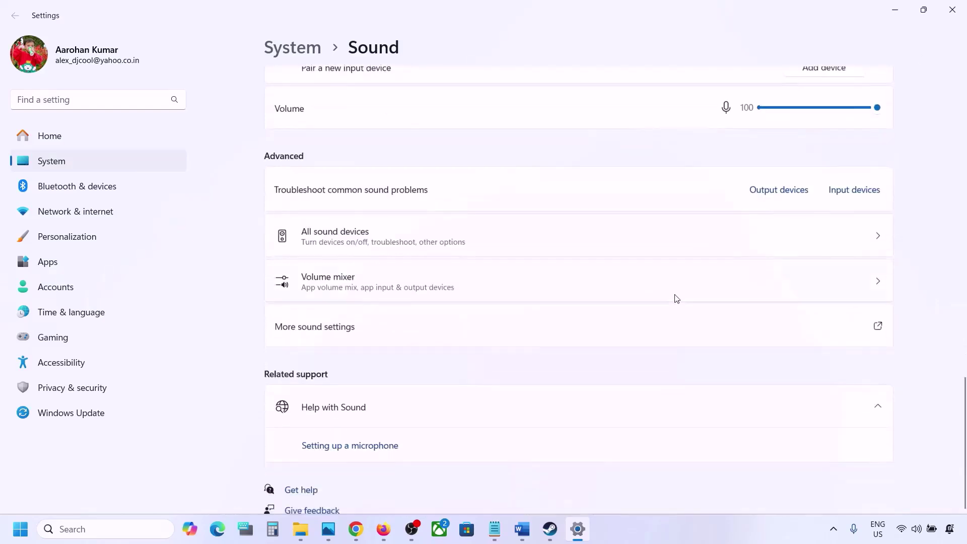
left_click(963, 9)
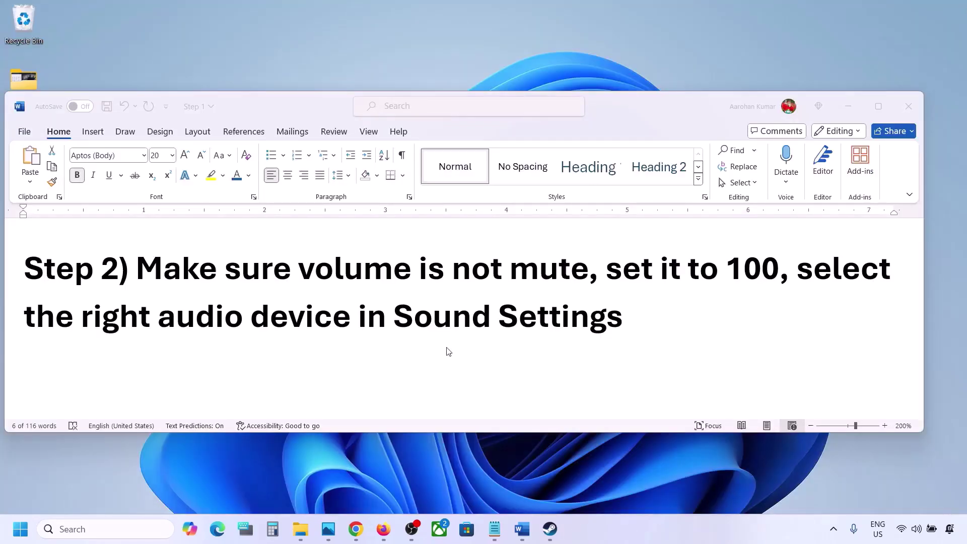
Step: Read through the Step 3 restart instruction in the Word notes
scroll(449, 351, "down", 3)
left_click(187, 340)
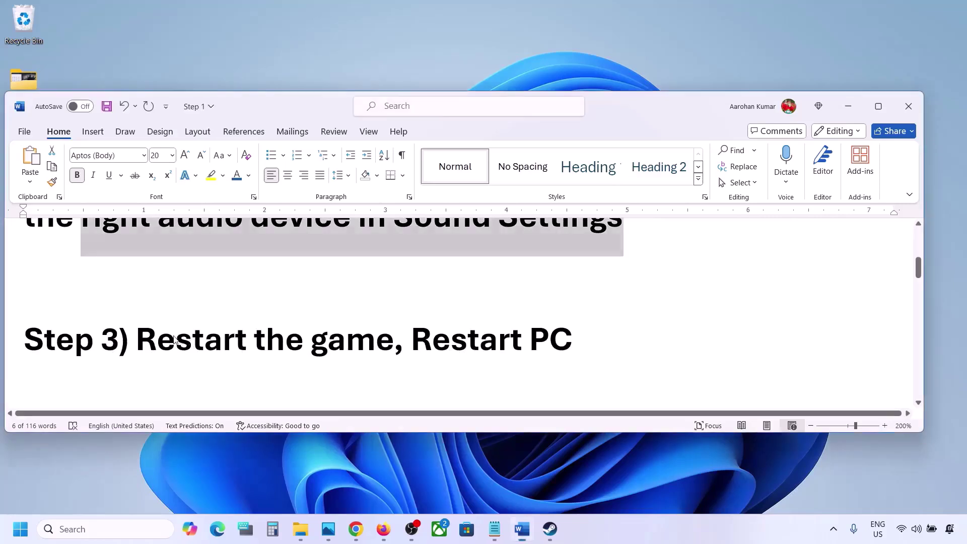
double_click(187, 340)
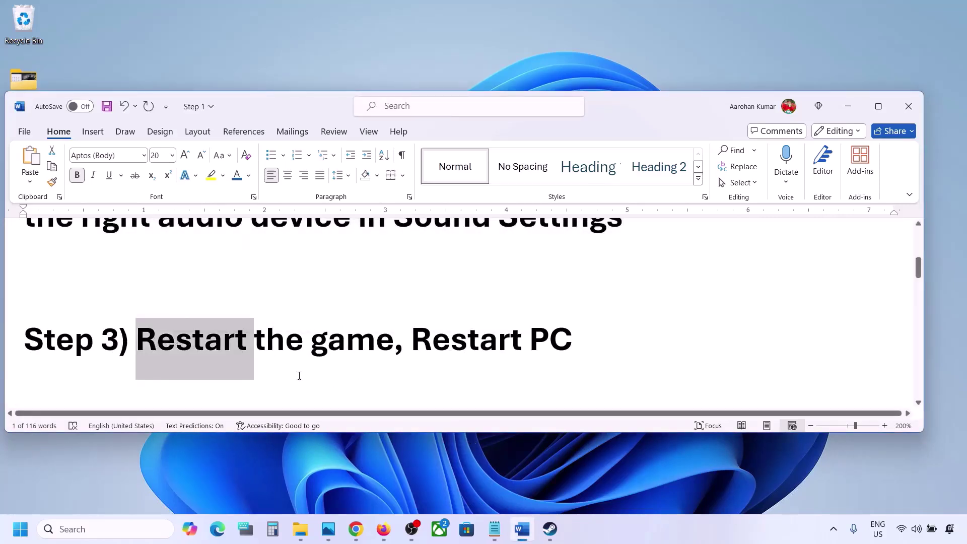
left_click(275, 336)
left_click_drag(154, 343, 573, 334)
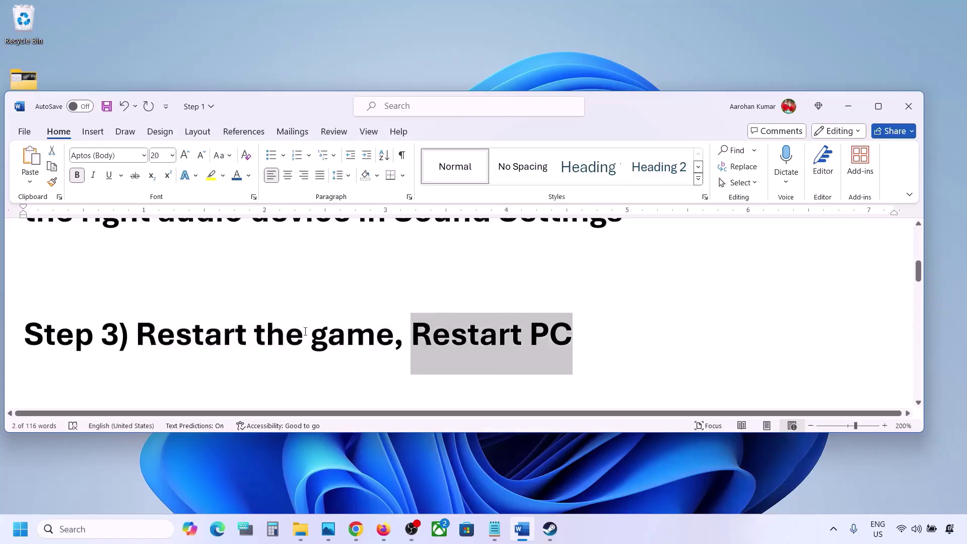
Step: Highlight the Step 4 instruction to set the sample rate to 48/44k Hz
scroll(305, 331, "down", 3)
left_click_drag(140, 297, 617, 299)
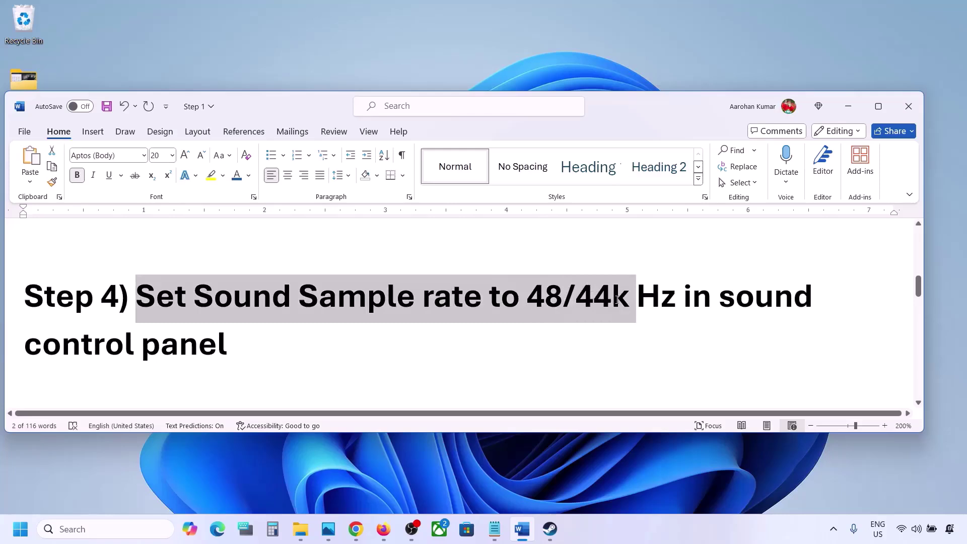
left_click(613, 300)
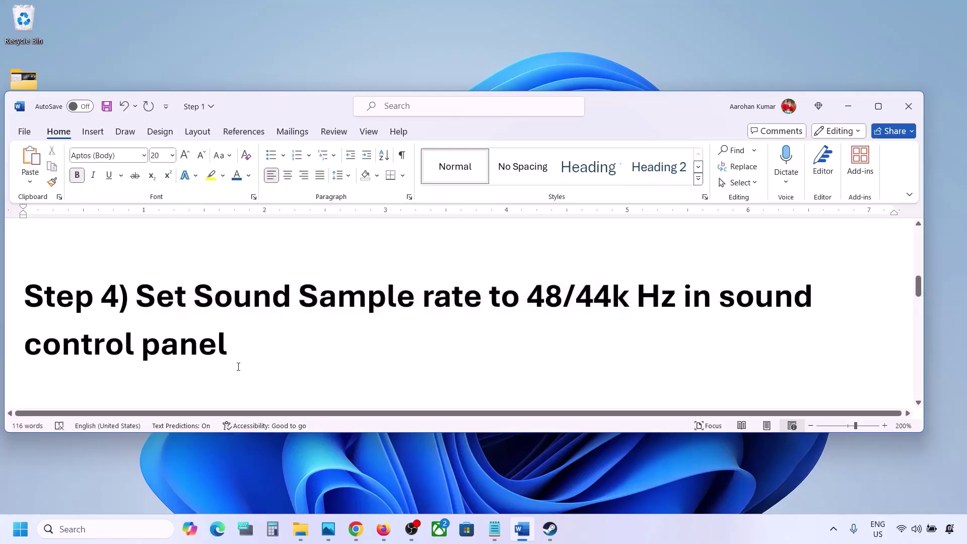
Step: Search 'control' from Start and open Control Panel's Hardware and Sound Sound dialog
left_click(64, 529)
type("con")
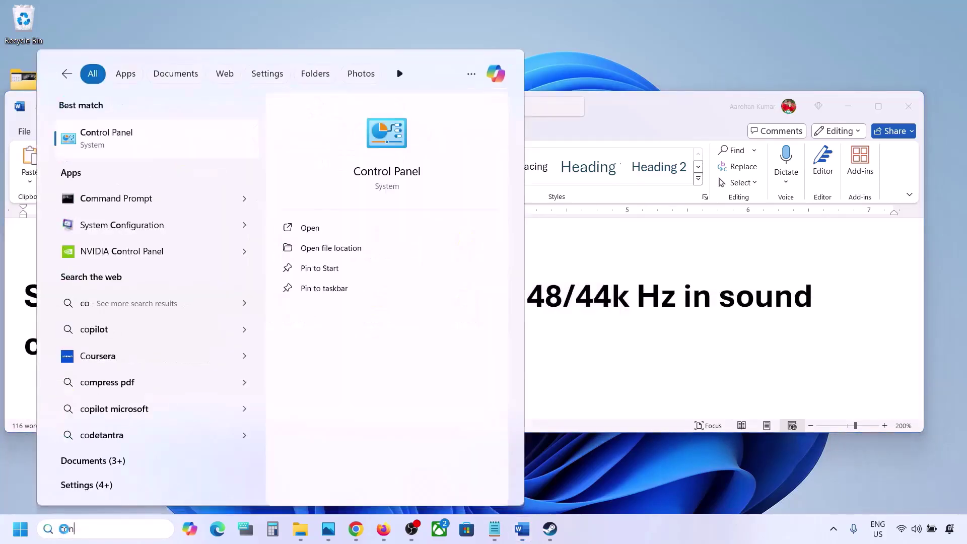
type("trol")
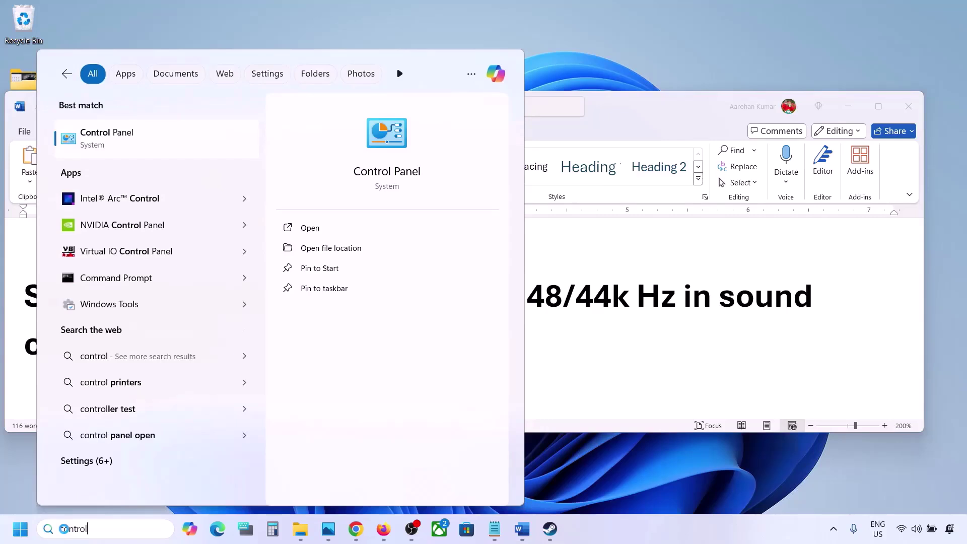
key("Return")
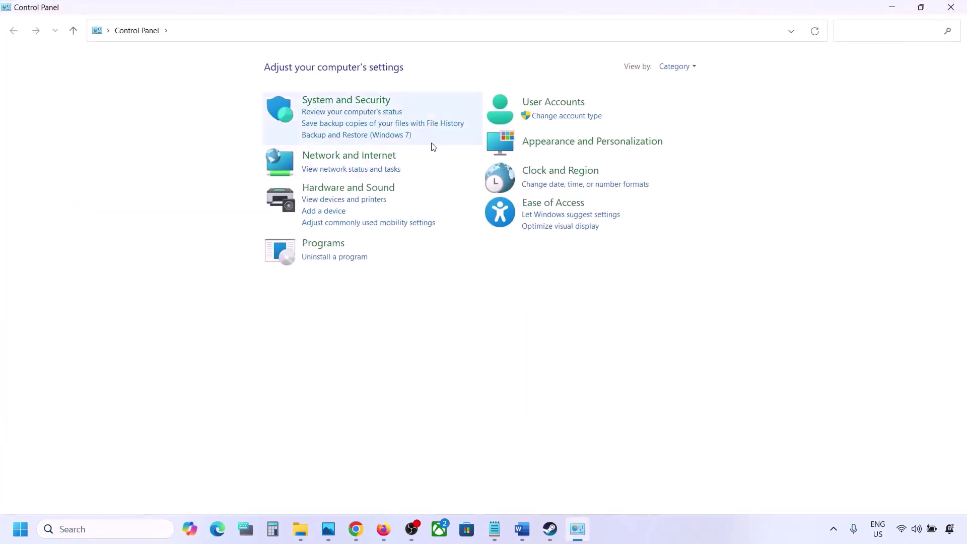
left_click(360, 191)
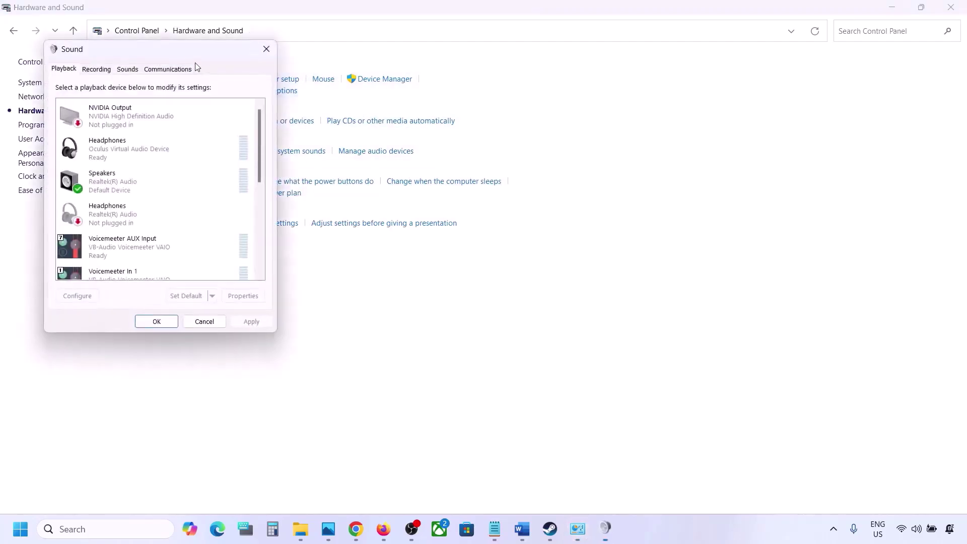
Step: Centre the Sound dialog, minimize Word, and select the Speakers playback device
left_click_drag(188, 56, 440, 112)
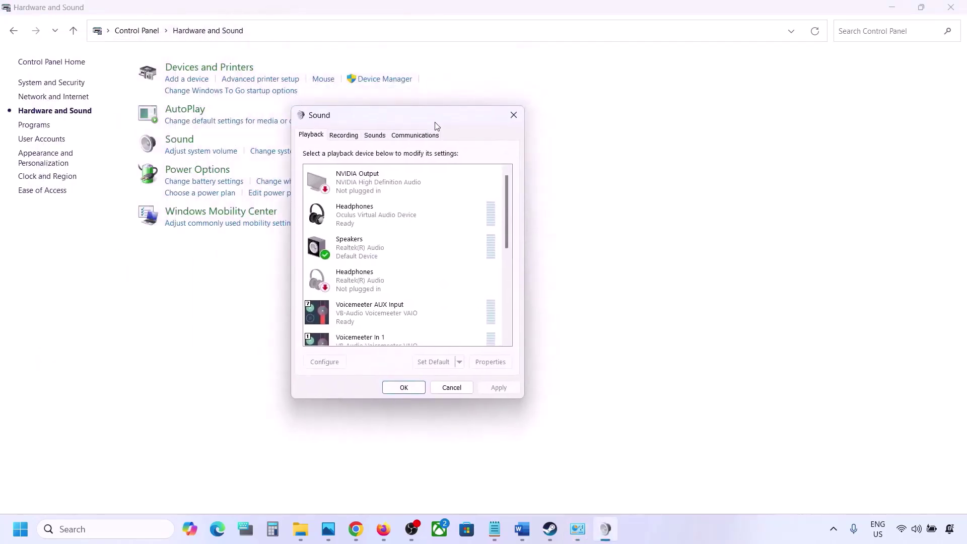
left_click(529, 528)
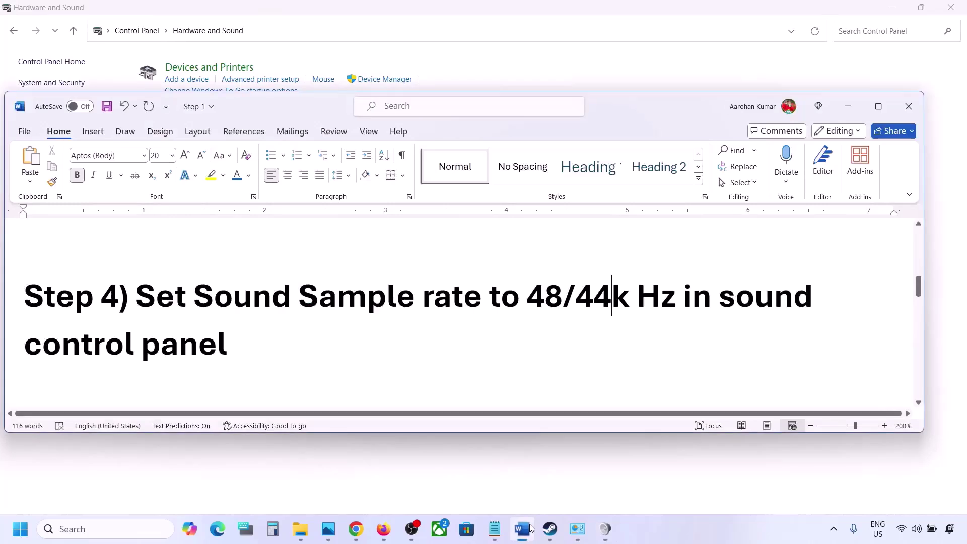
left_click(529, 528)
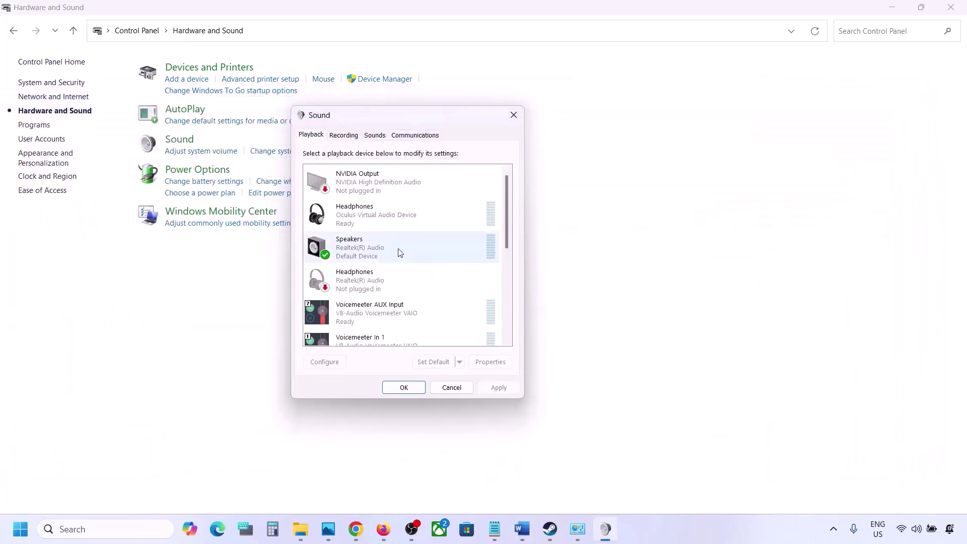
left_click(357, 253)
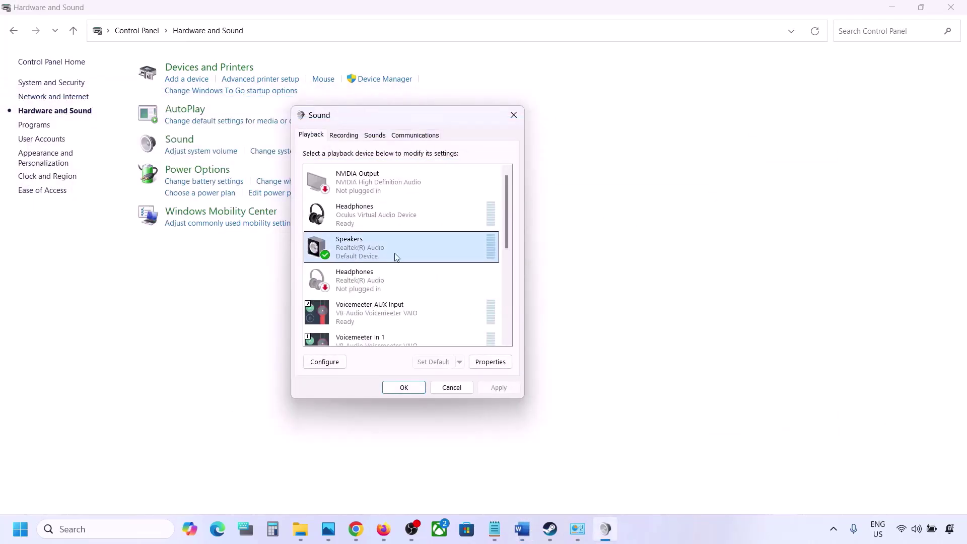
right_click(409, 252)
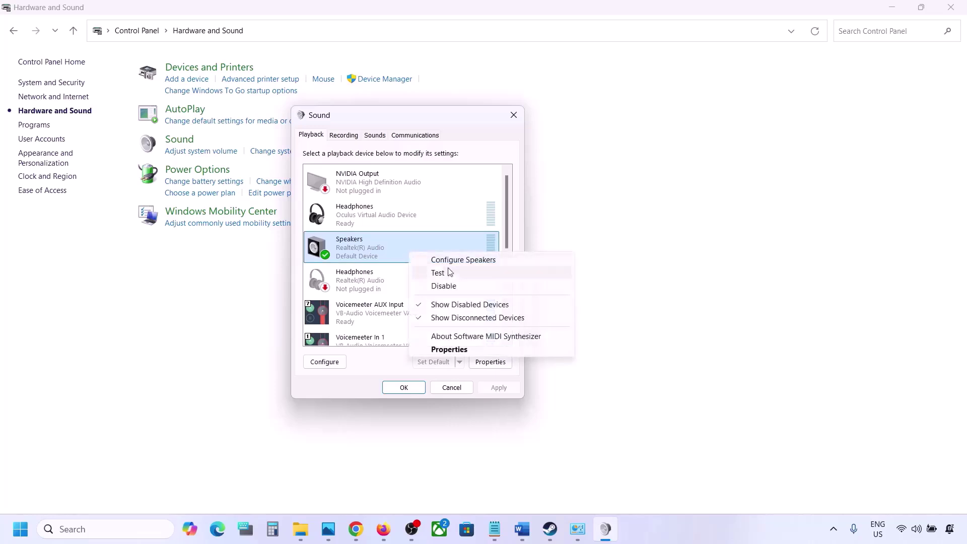
left_click(460, 349)
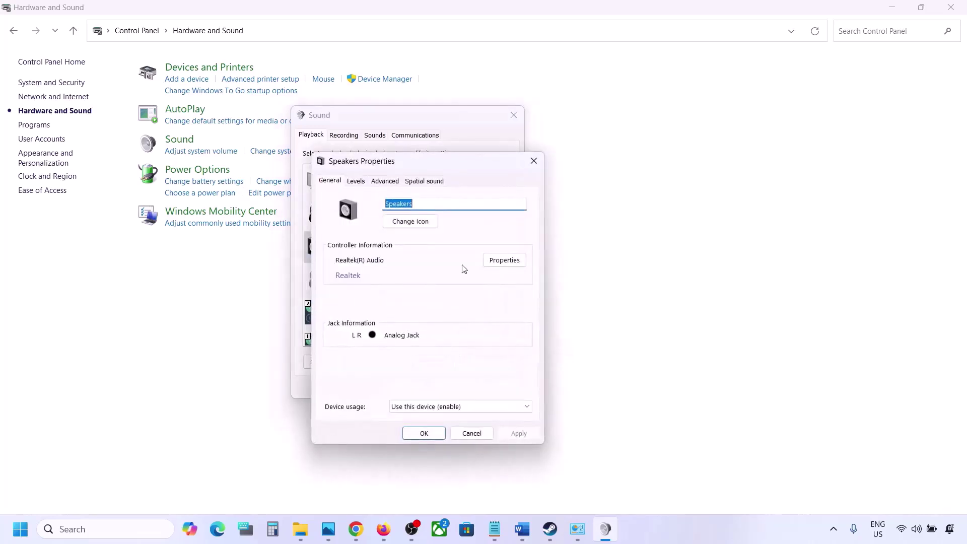
left_click_drag(432, 161, 483, 117)
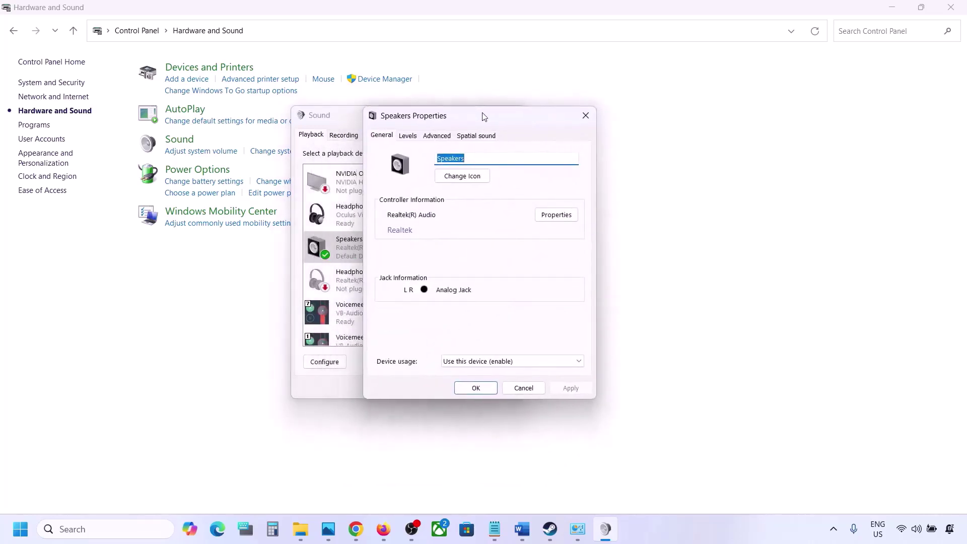
left_click(436, 137)
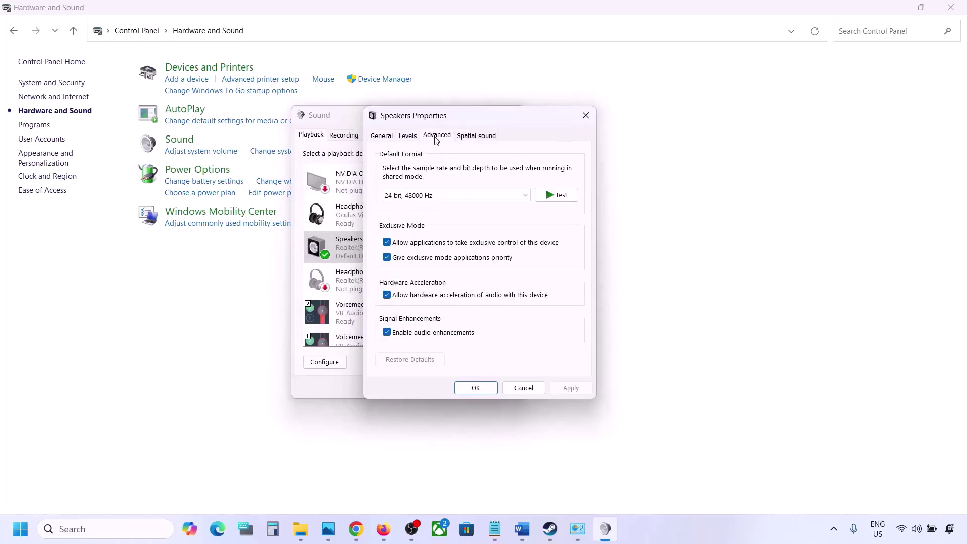
left_click(525, 197)
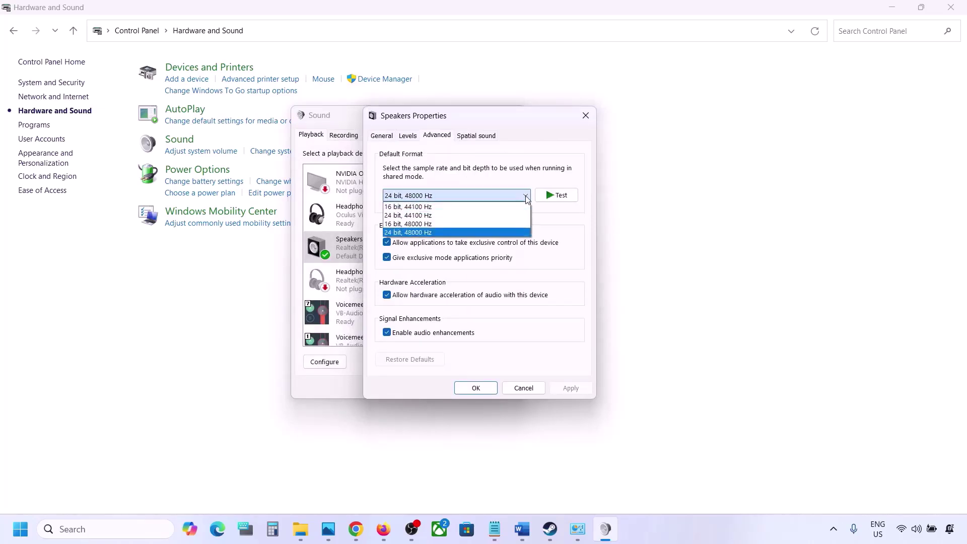
left_click(566, 245)
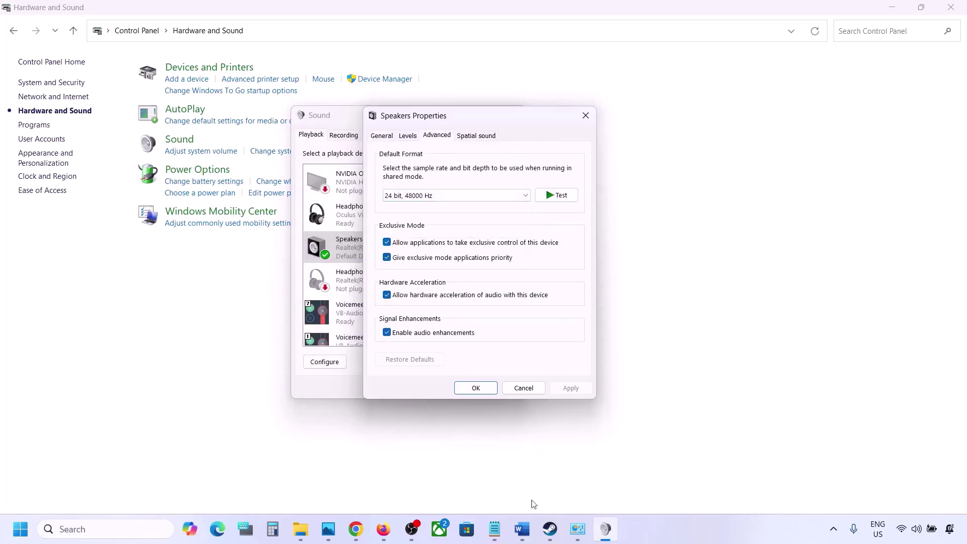
left_click(529, 538)
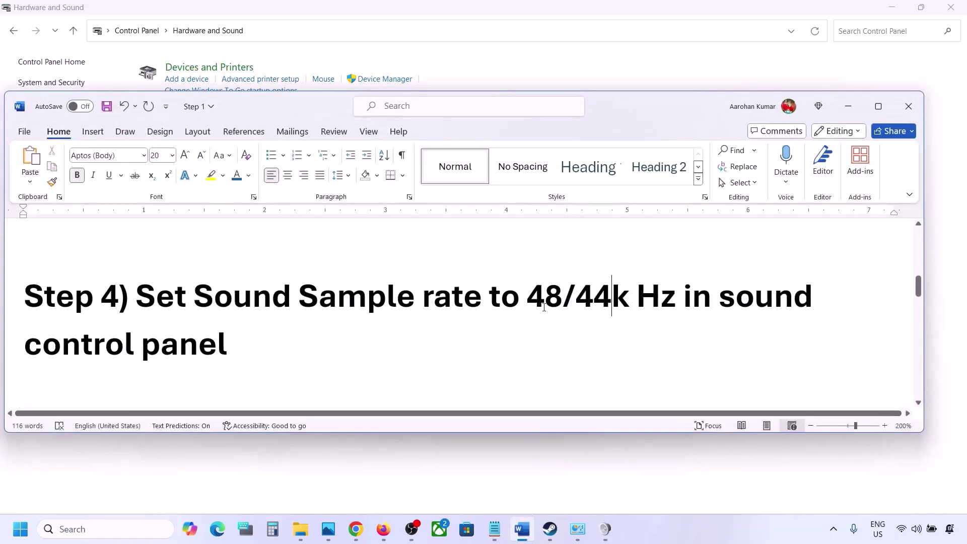
left_click_drag(528, 302, 630, 303)
left_click(848, 106)
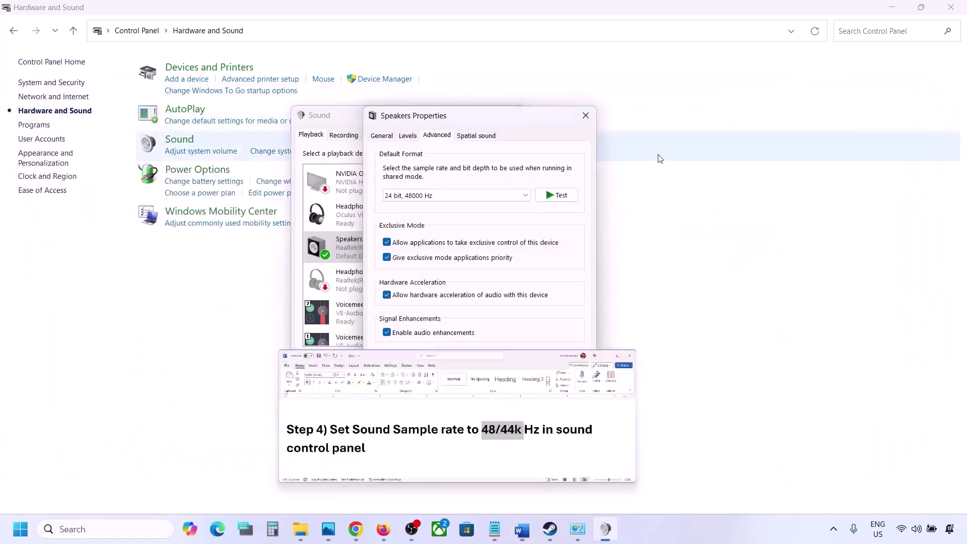
left_click(471, 196)
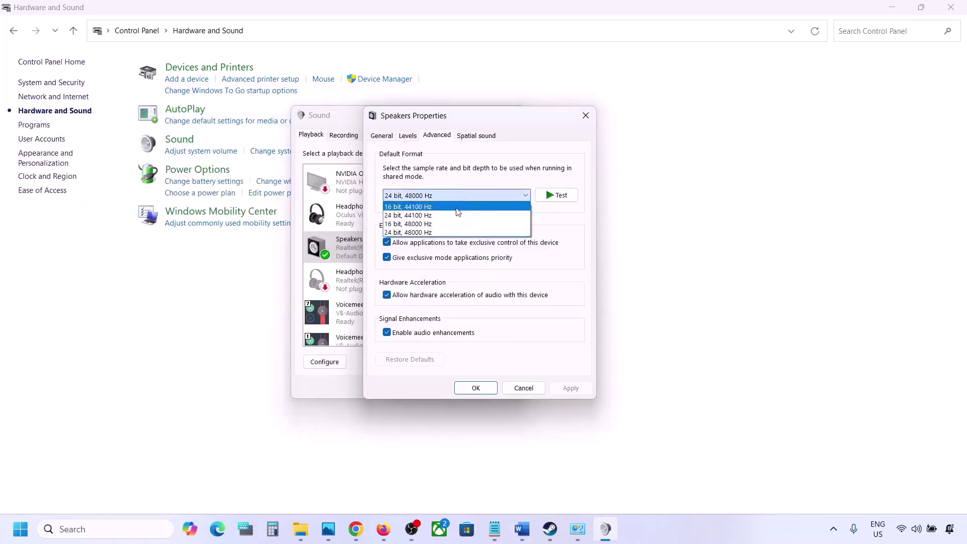
left_click(423, 233)
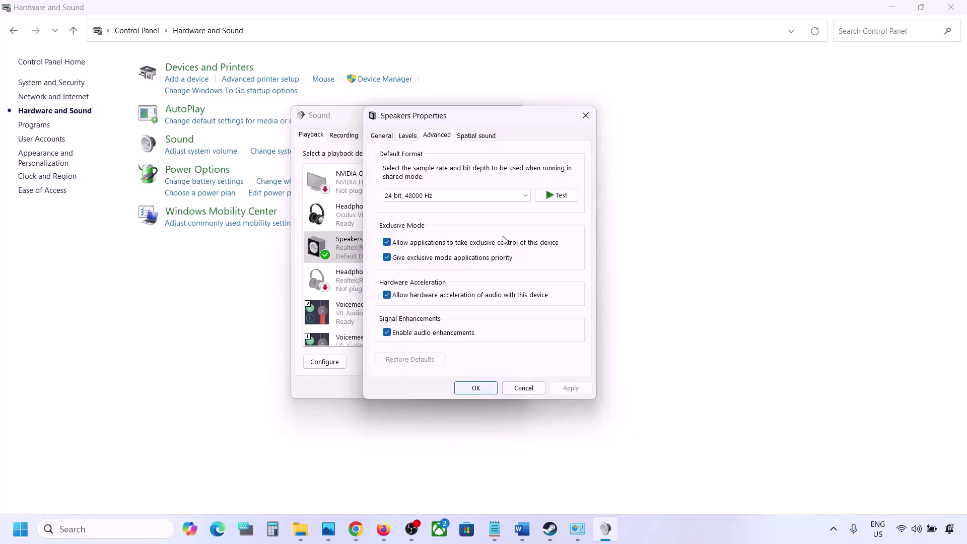
left_click(487, 198)
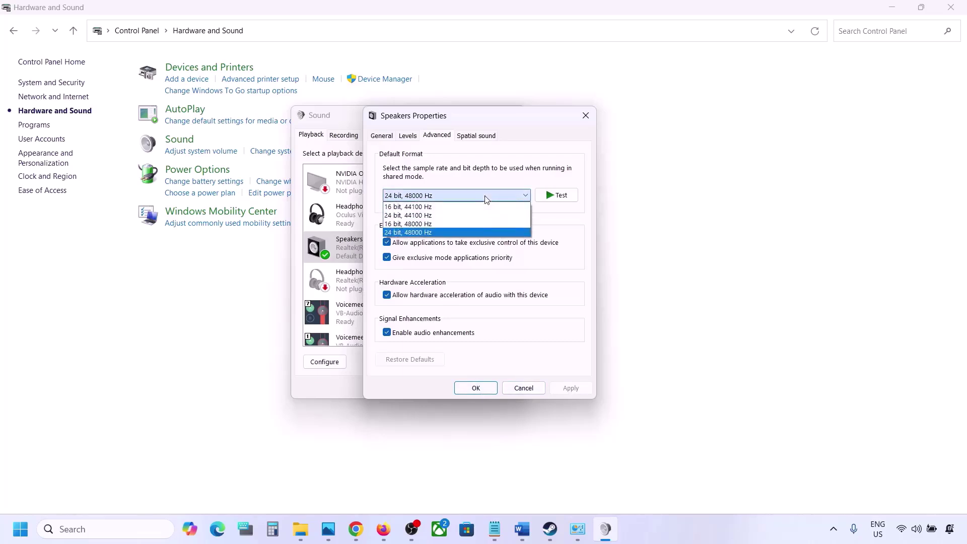
Step: Apply 24 bit, 44100 Hz to the speakers, accepting the device-in-use warning
left_click(429, 215)
left_click(561, 393)
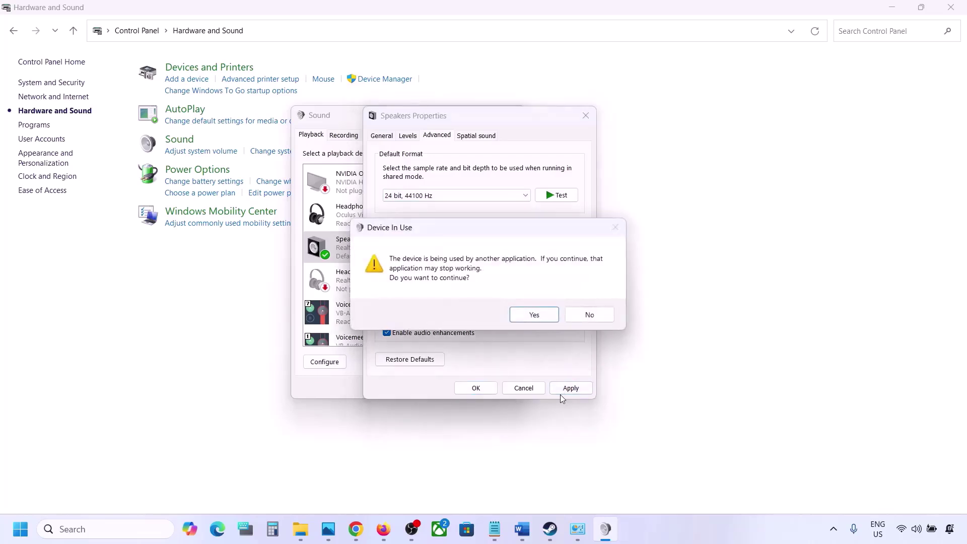
left_click(535, 315)
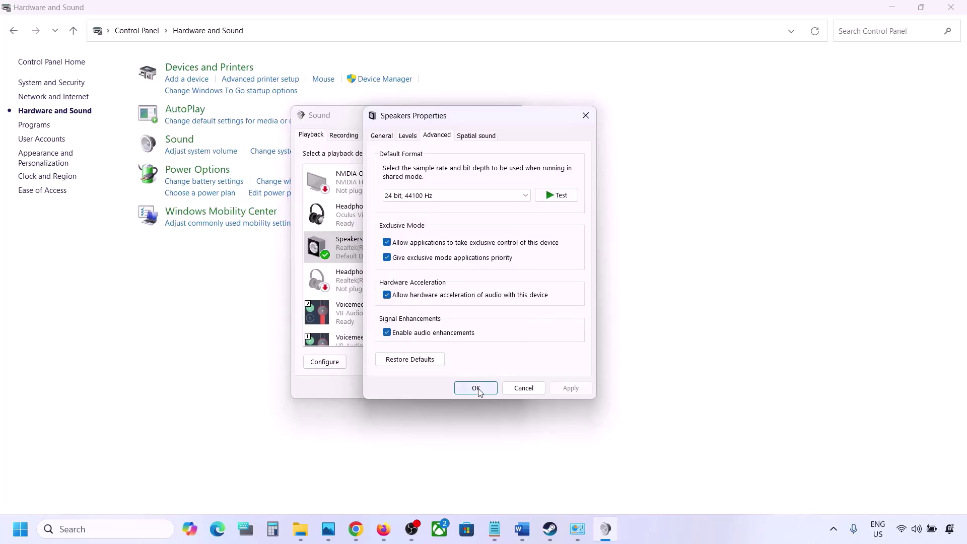
Step: Switch back to 24 bit, 48000 Hz, apply it, and close both sound dialogs
left_click(435, 199)
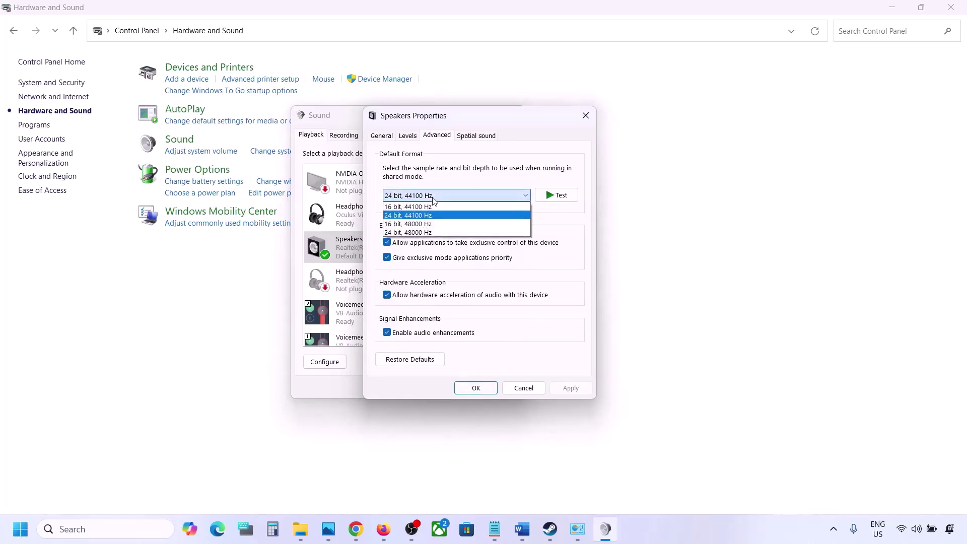
left_click(419, 233)
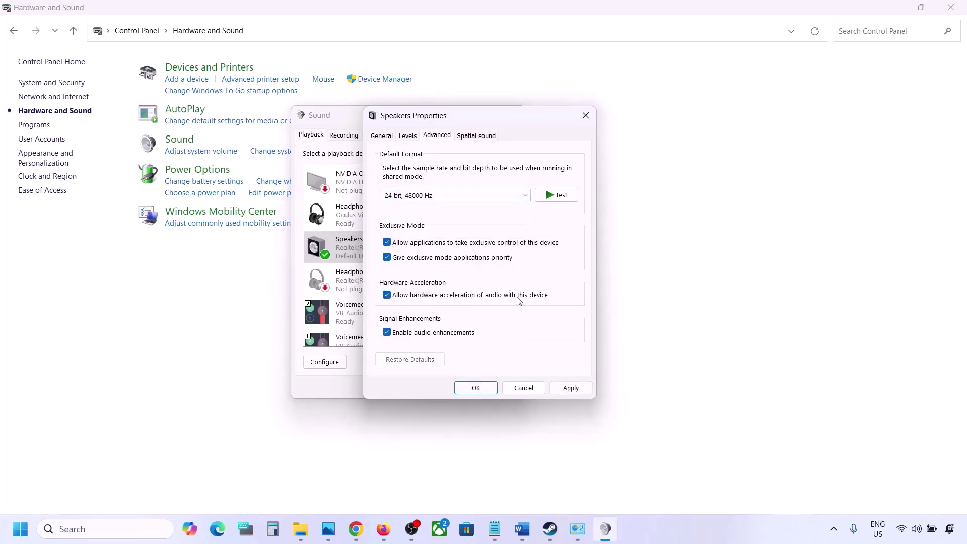
left_click(567, 388)
left_click(474, 388)
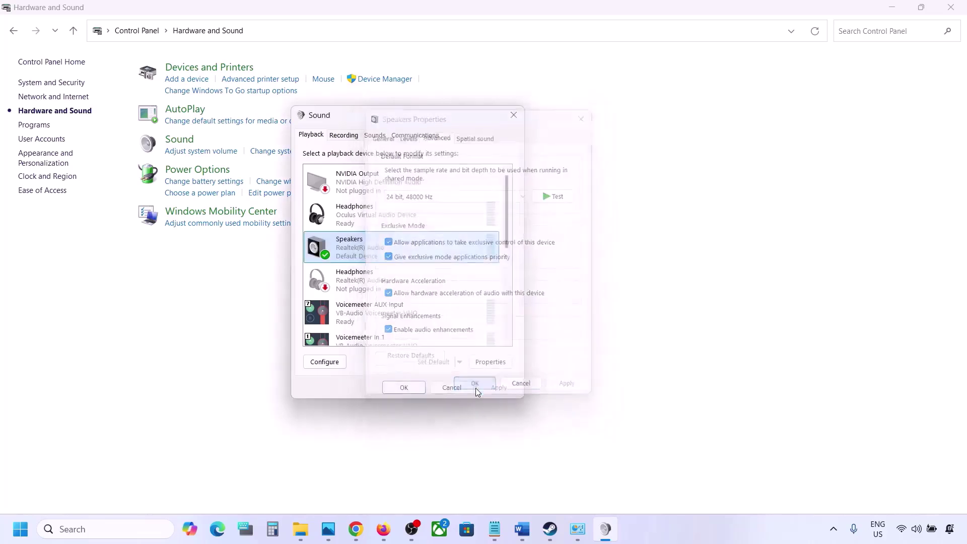
left_click(405, 388)
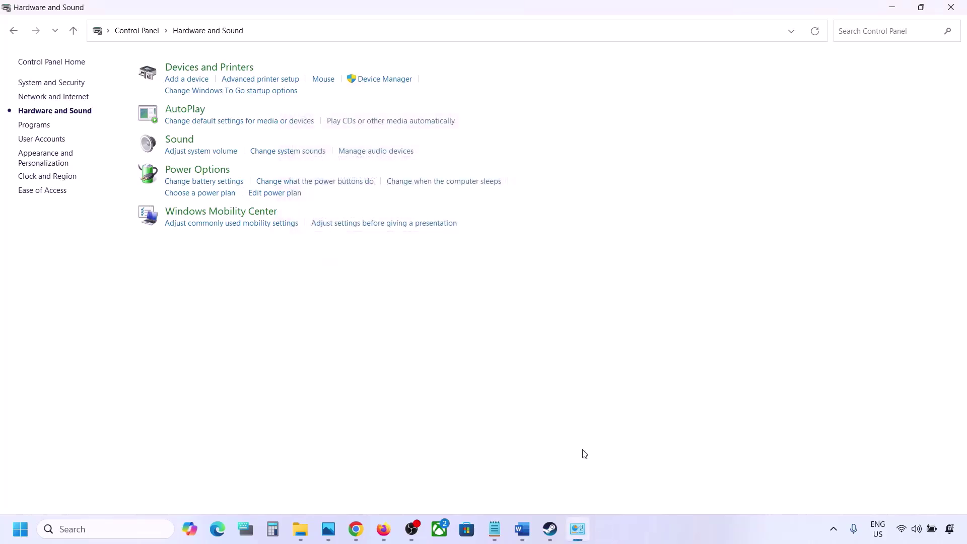
Step: In the Word notes, read Step 5's controller-reconnect text, then highlight Step 6 'Turn off Spatial Sound'
left_click(522, 529)
scroll(399, 319, "down", 5)
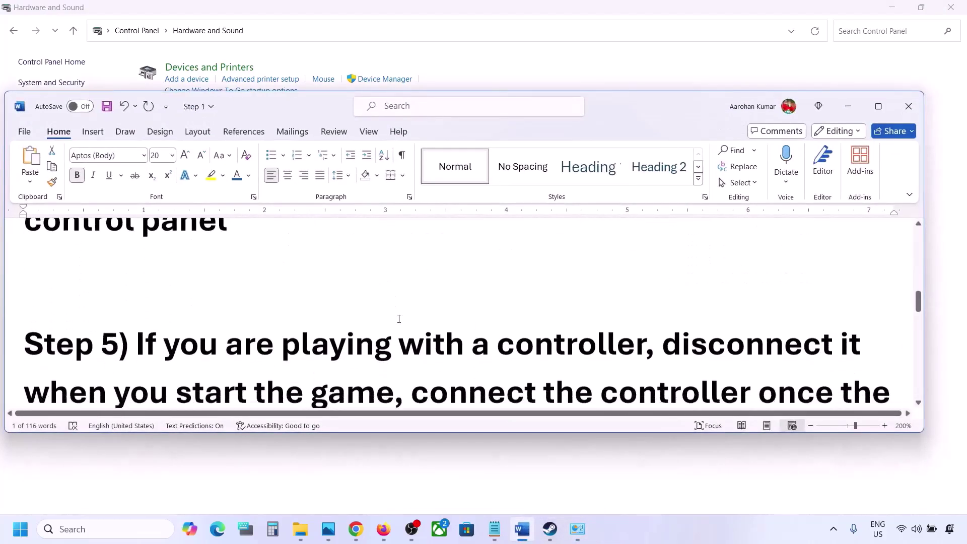
left_click_drag(157, 278, 339, 360)
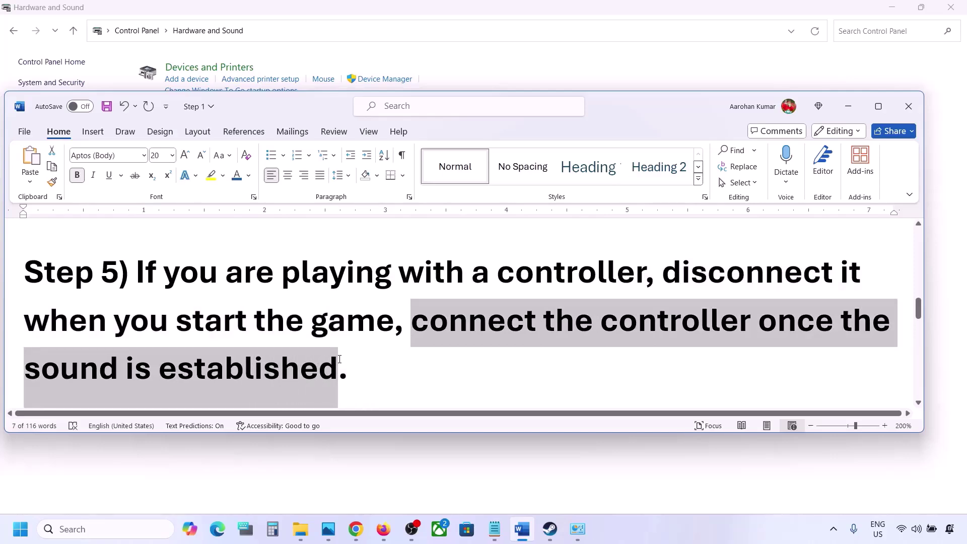
left_click(339, 359)
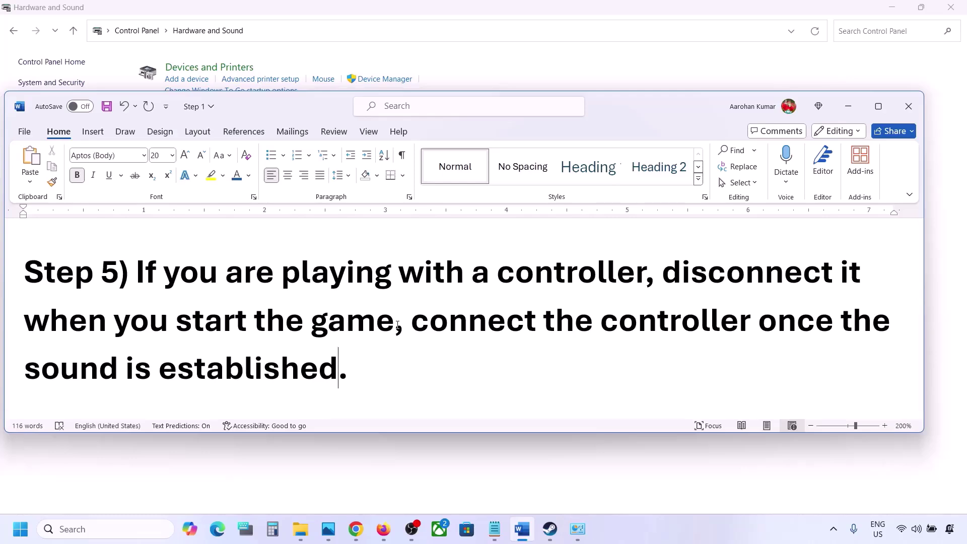
scroll(398, 325, "down", 3)
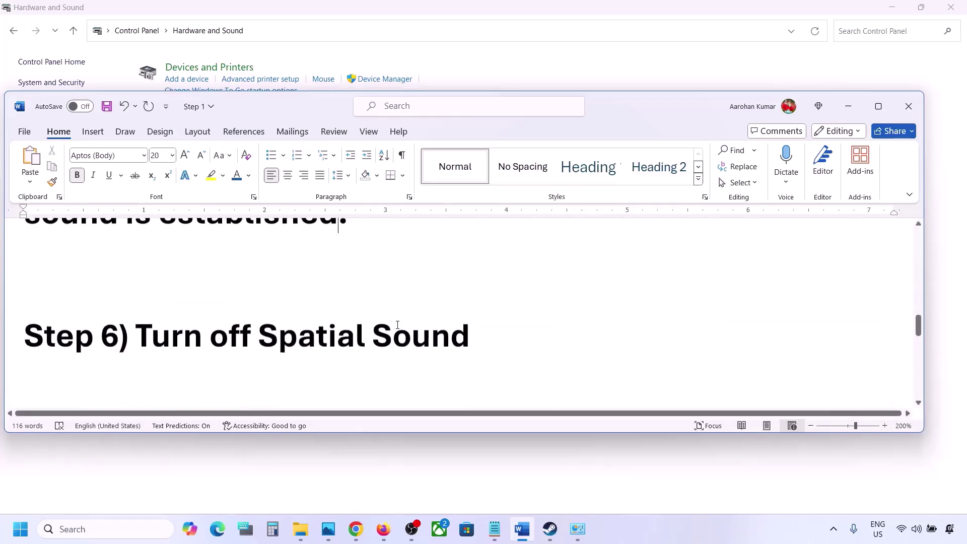
left_click_drag(154, 337, 455, 315)
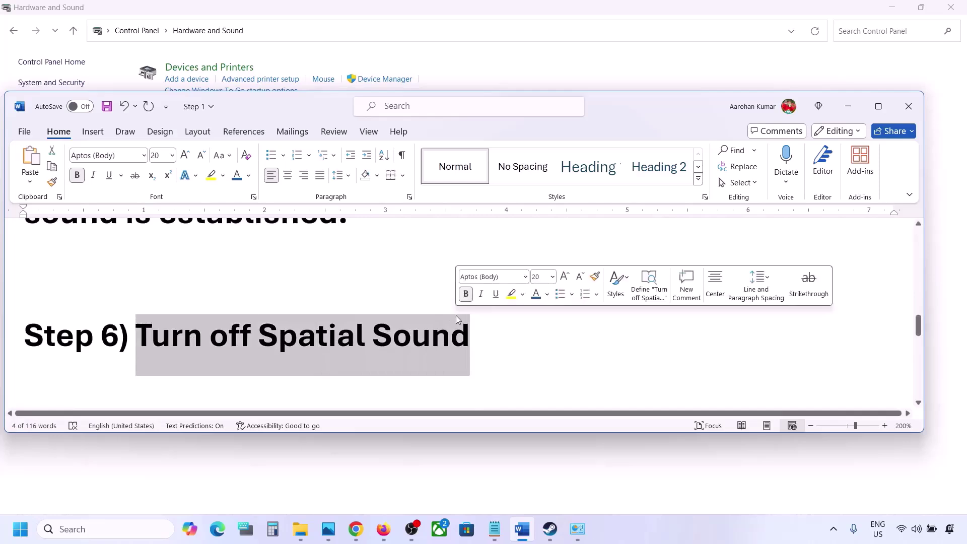
Step: Open Control Panel's Hardware and Sound > Sound dialog and center it on screen
left_click(95, 529)
type("control")
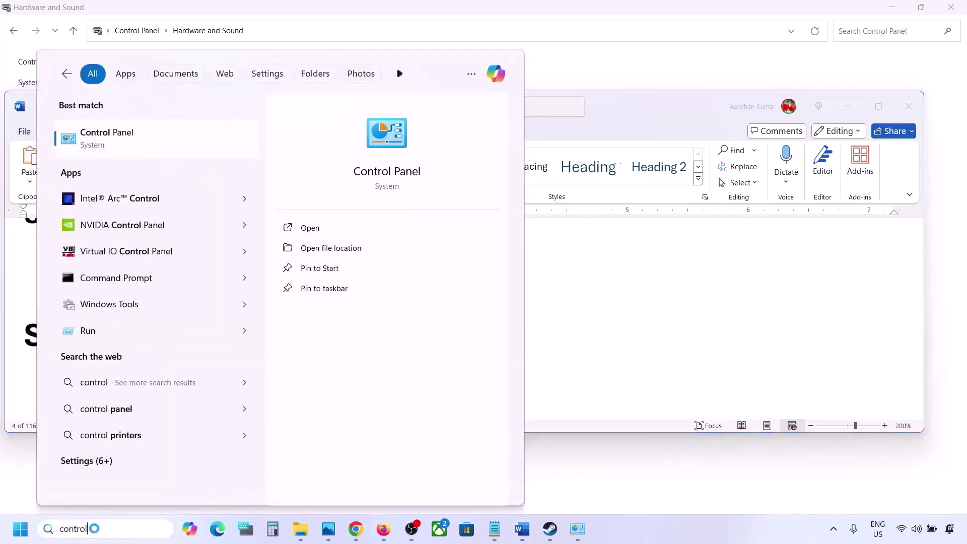
key("Return")
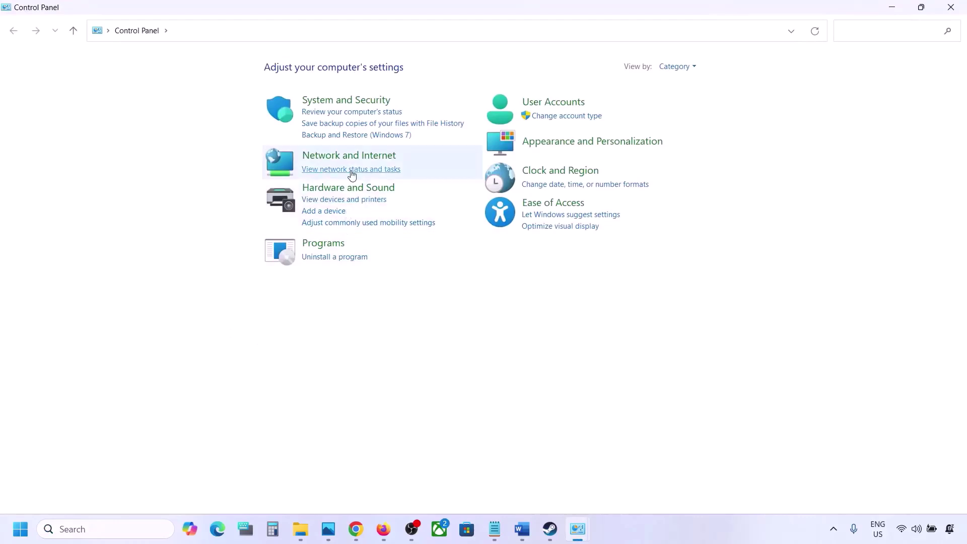
left_click(340, 187)
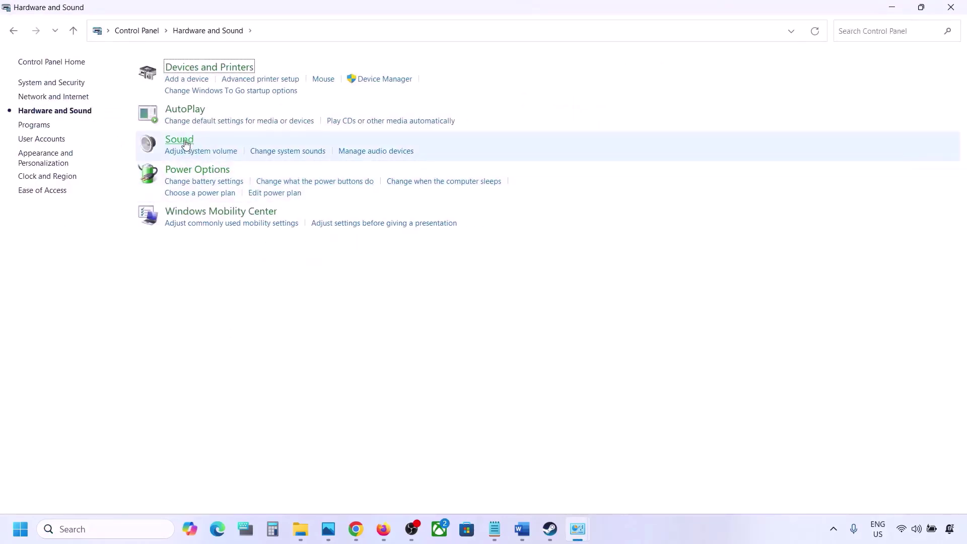
left_click(185, 144)
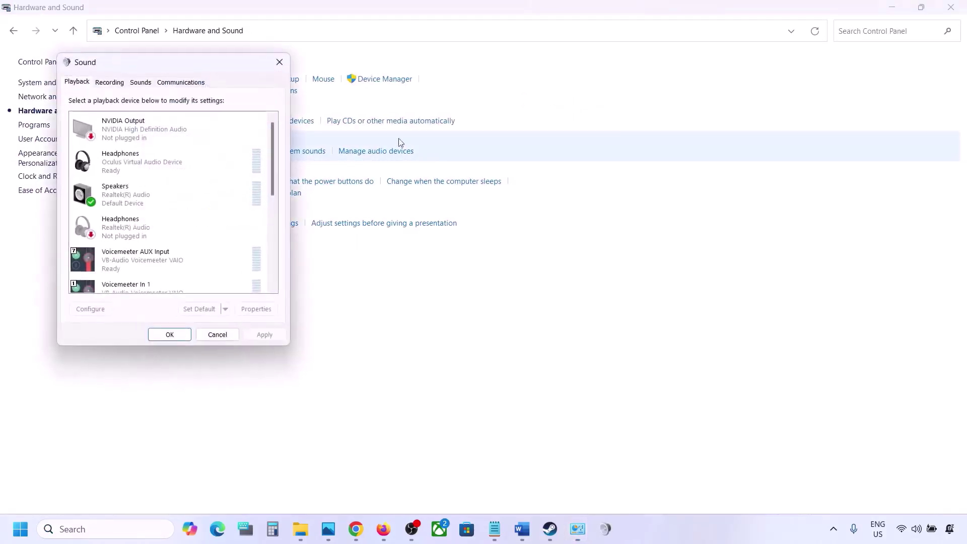
left_click_drag(192, 68, 417, 115)
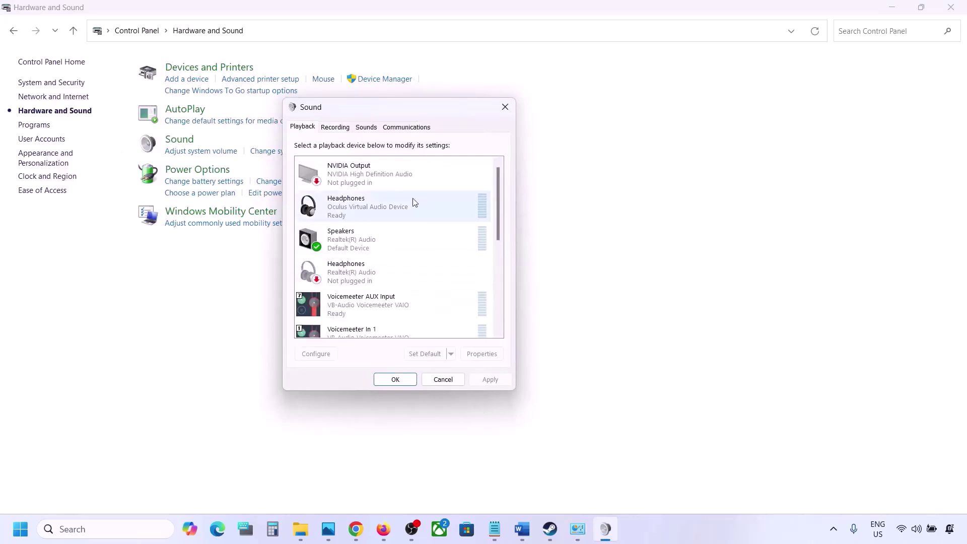
Step: Set the Speakers' spatial sound format to Off in Properties and apply it
left_click(357, 246)
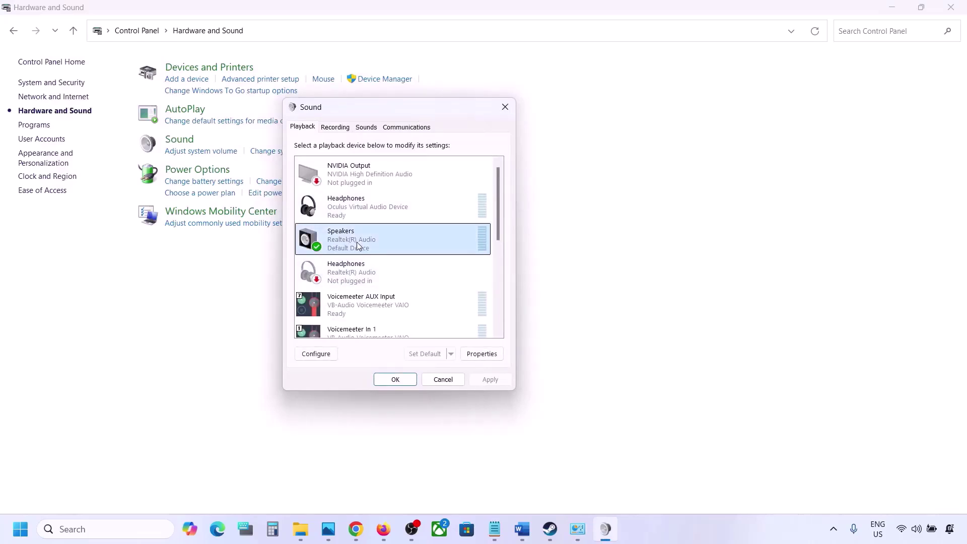
right_click(371, 240)
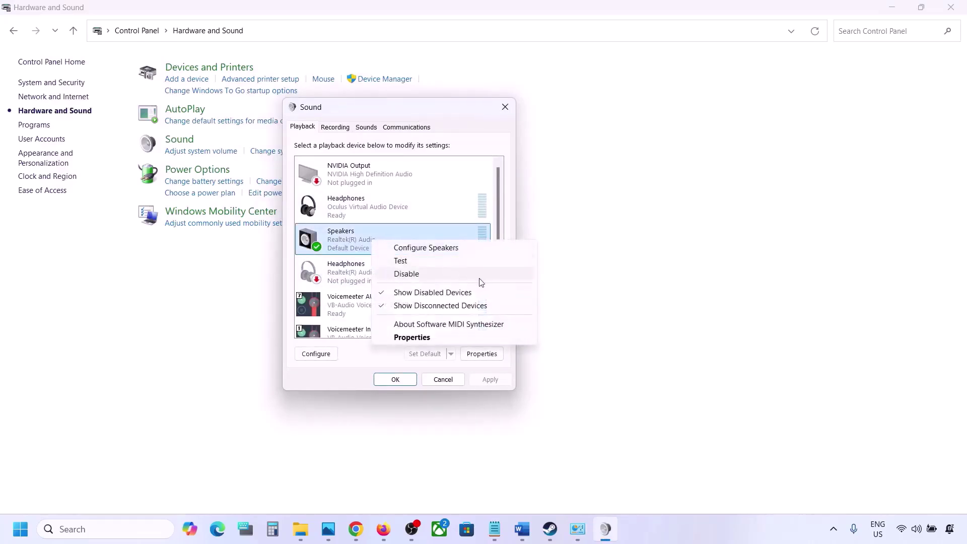
left_click(412, 338)
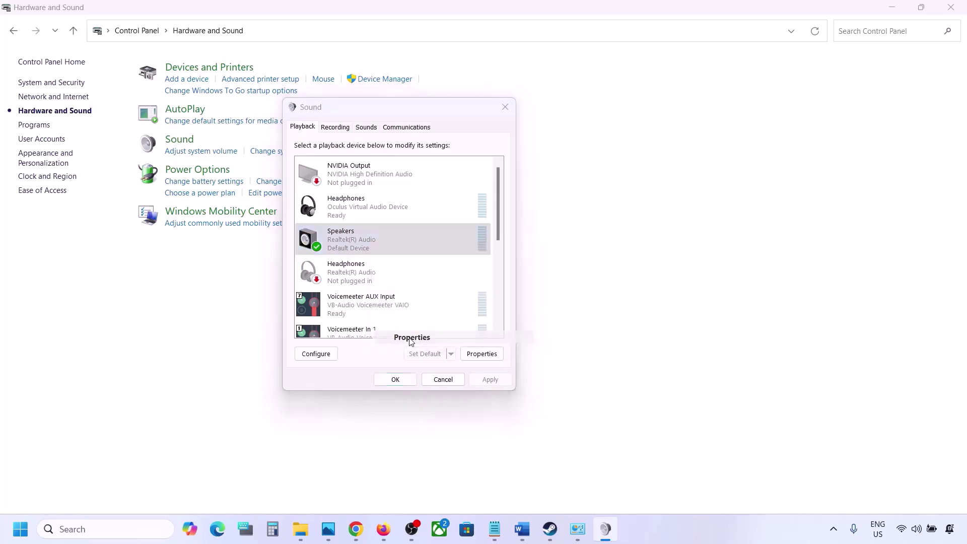
left_click(421, 174)
left_click(355, 232)
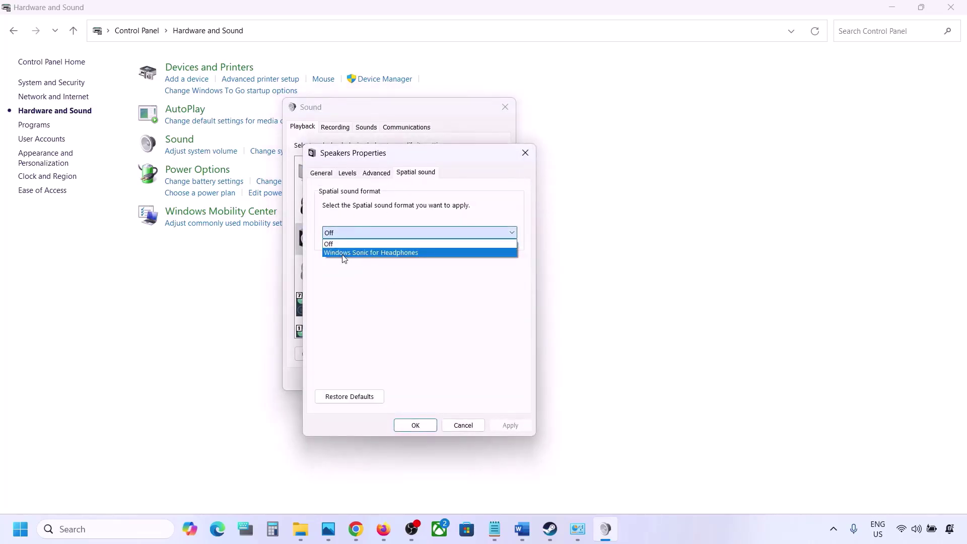
left_click(335, 244)
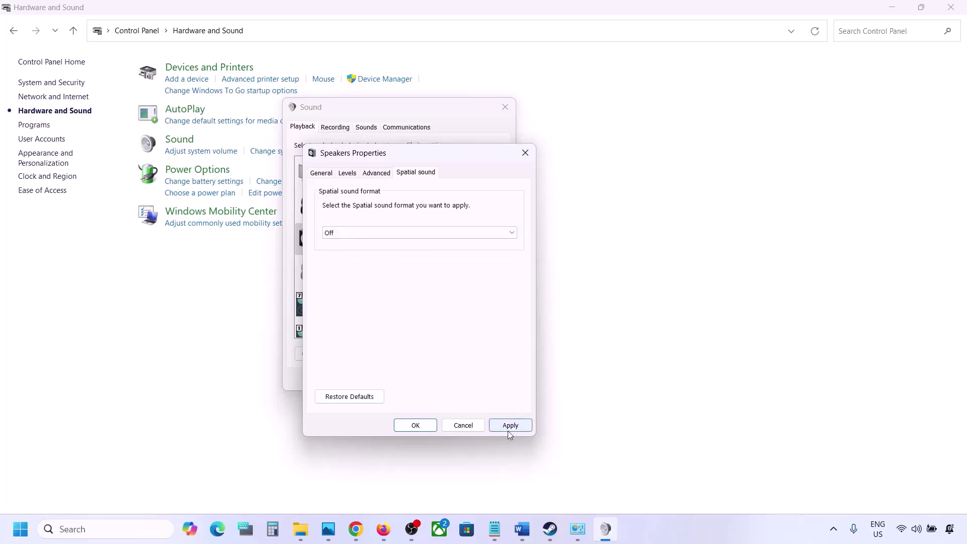
left_click(509, 426)
left_click(421, 427)
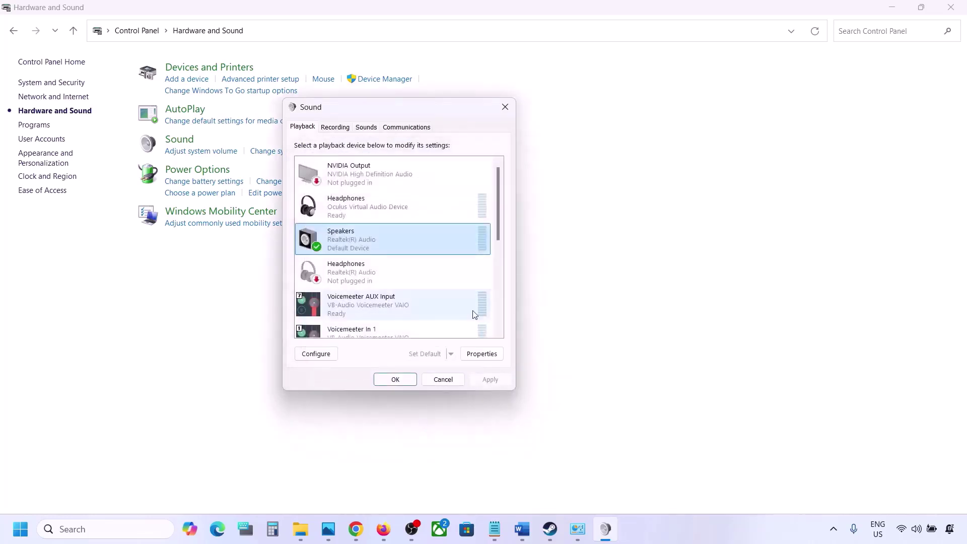
Step: Close the Sound dialog and Control Panel, then scroll the Word notes to Step 7
left_click(409, 381)
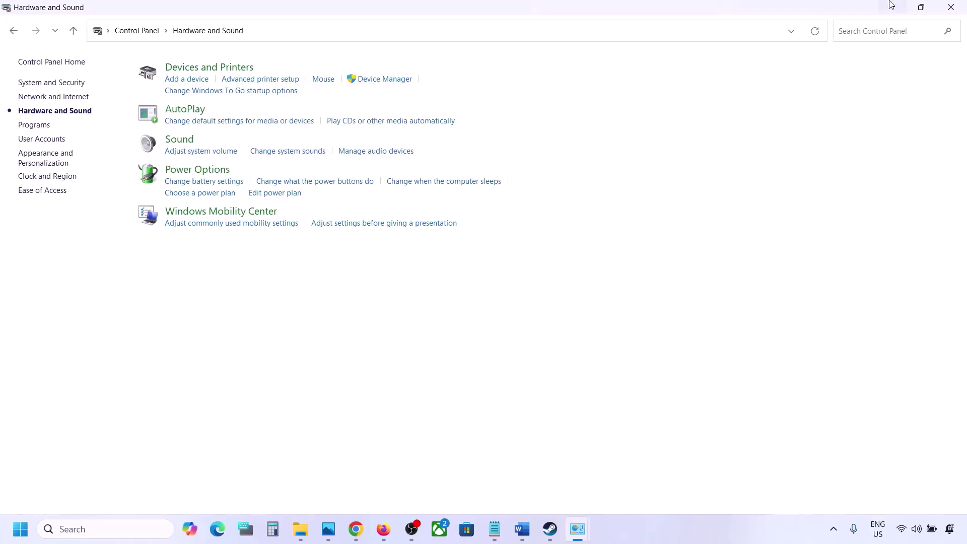
left_click(952, 9)
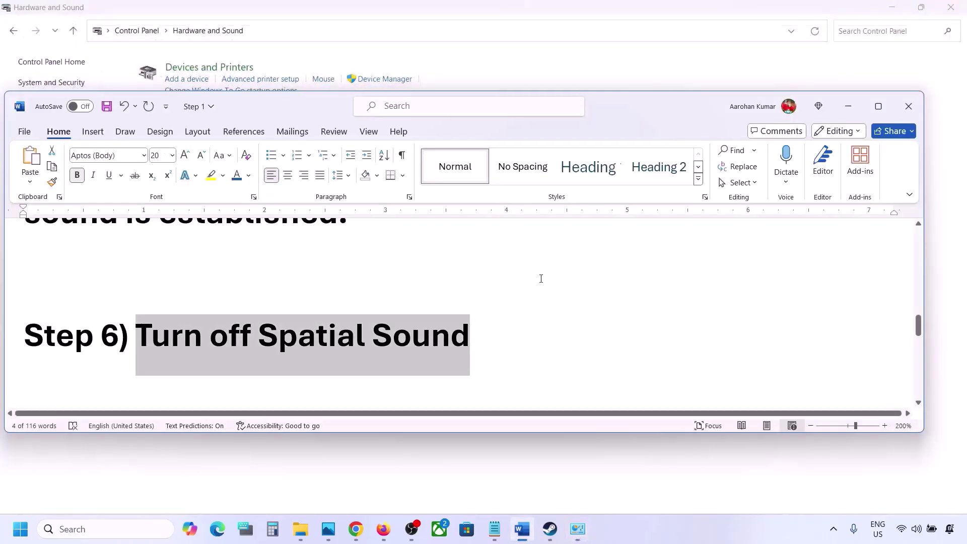
scroll(443, 336, "down", 3)
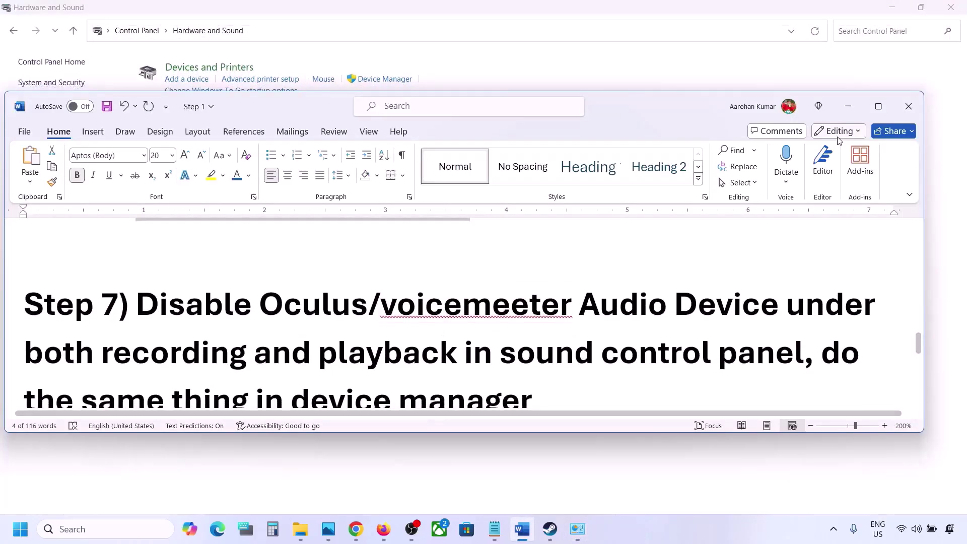